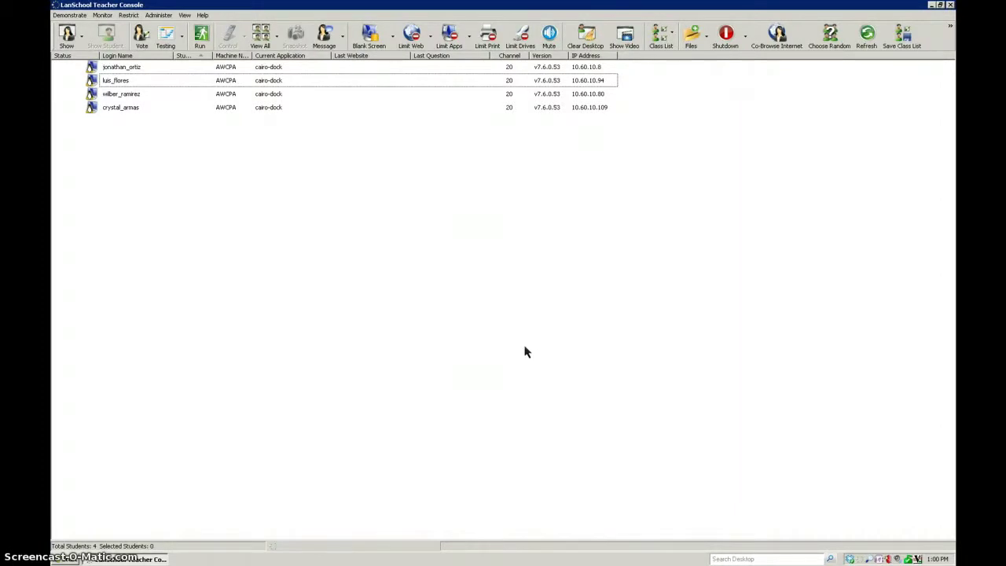
click(50, 362)
click(158, 88)
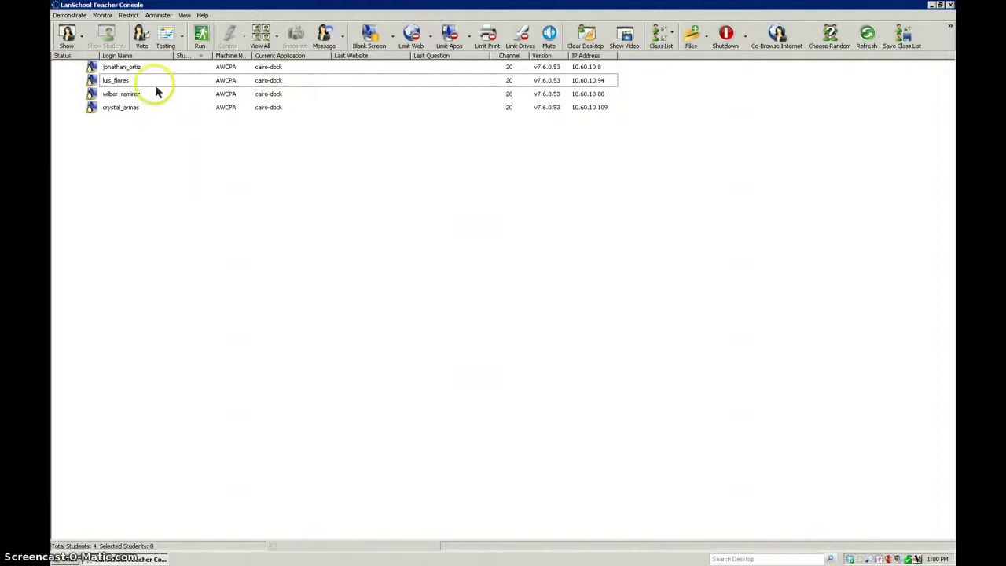
click(161, 68)
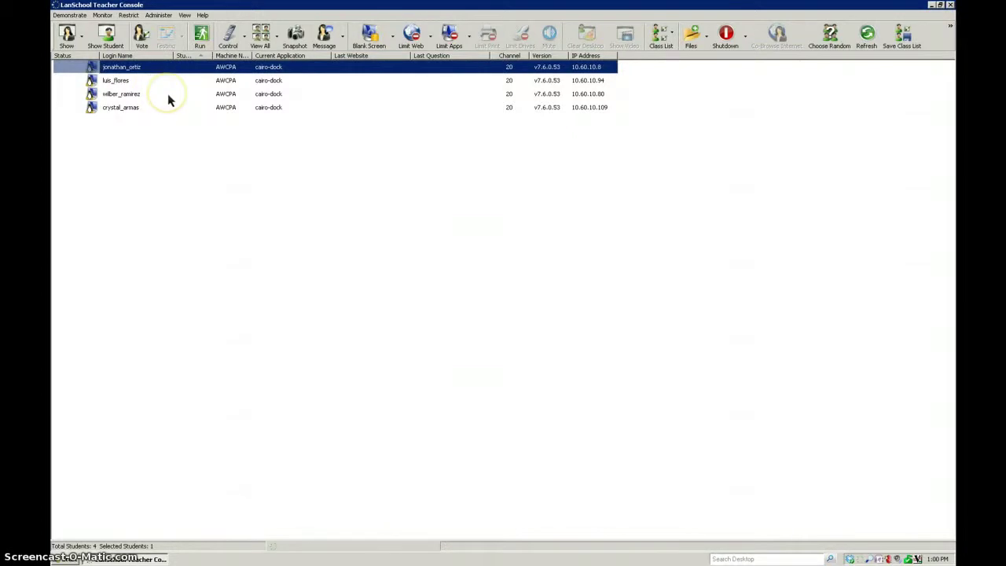
click(163, 95)
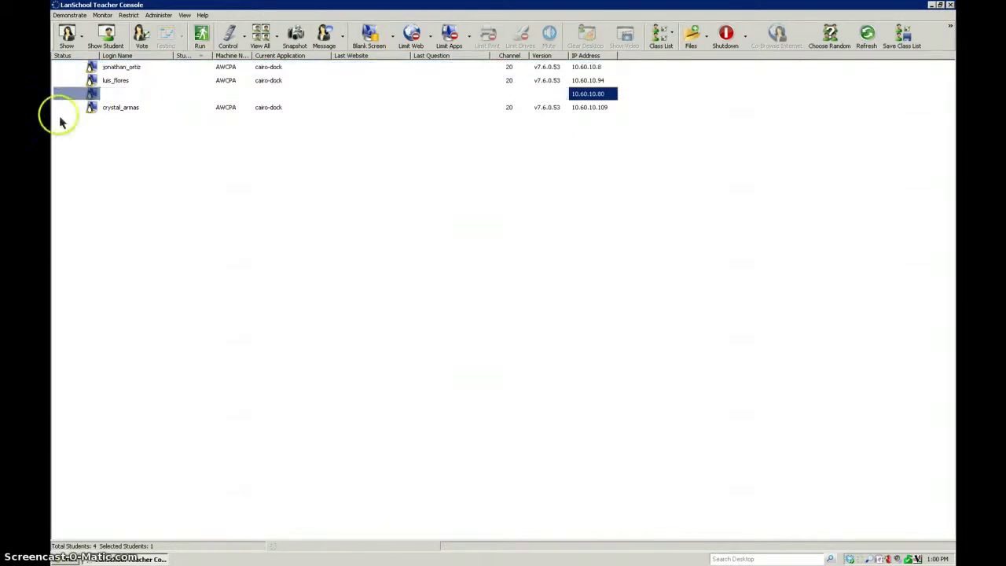
click(165, 134)
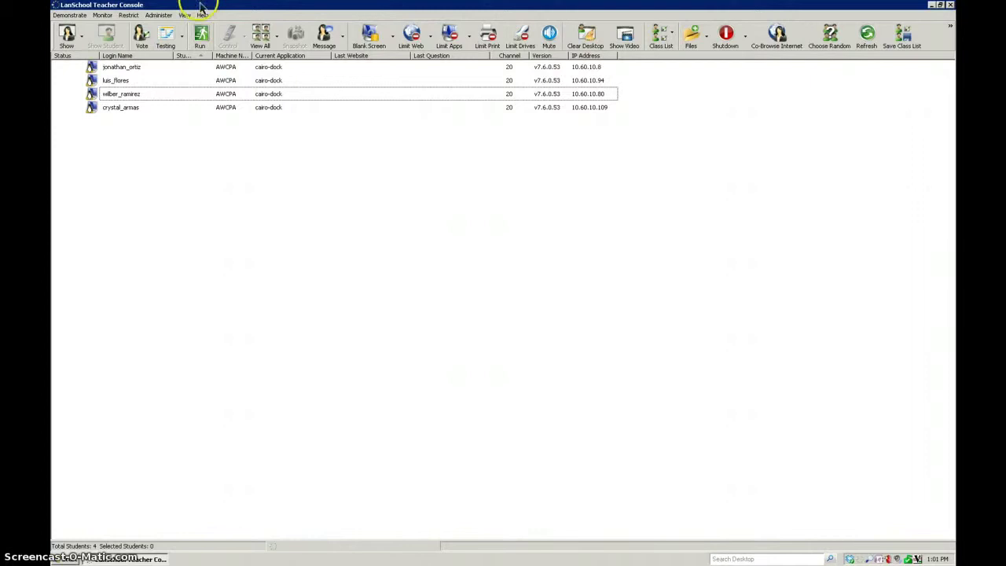
click(191, 16)
mouse_move(161, 18)
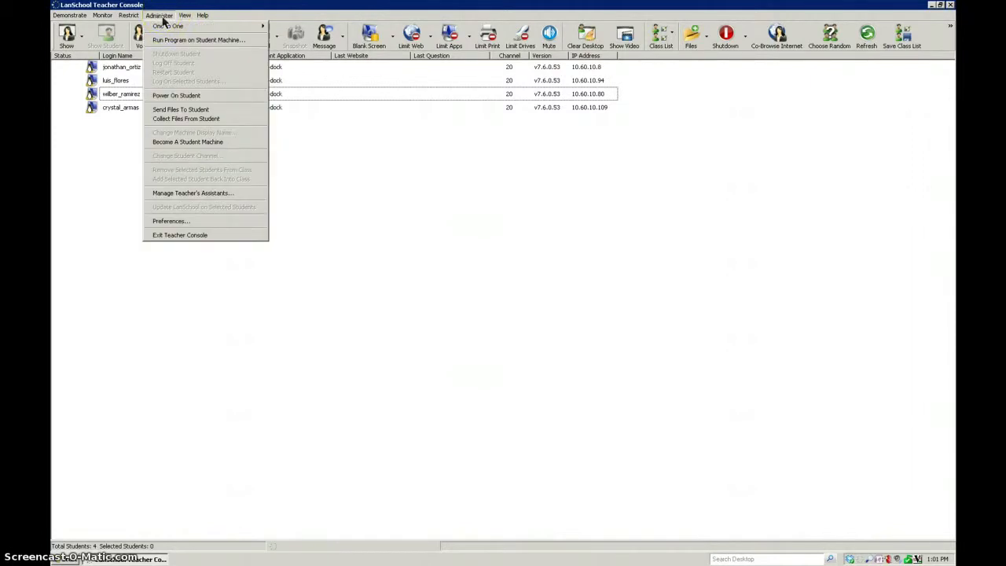
click(834, 414)
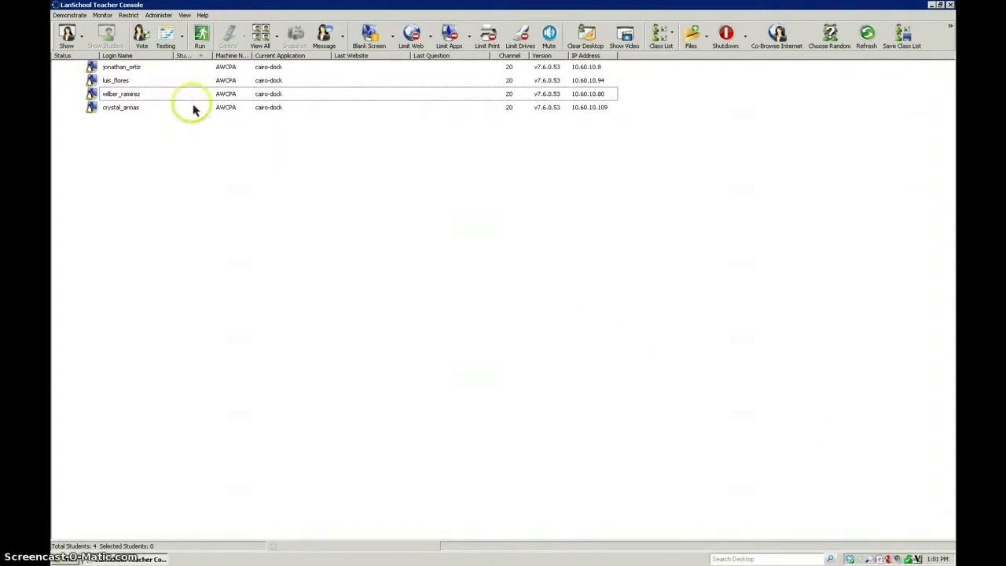
In the network preferences, use IP - Broadcast transmission with the Broadcom NetXtreme 57xx Gigabit Controller adapter, and apply the settings
click(171, 20)
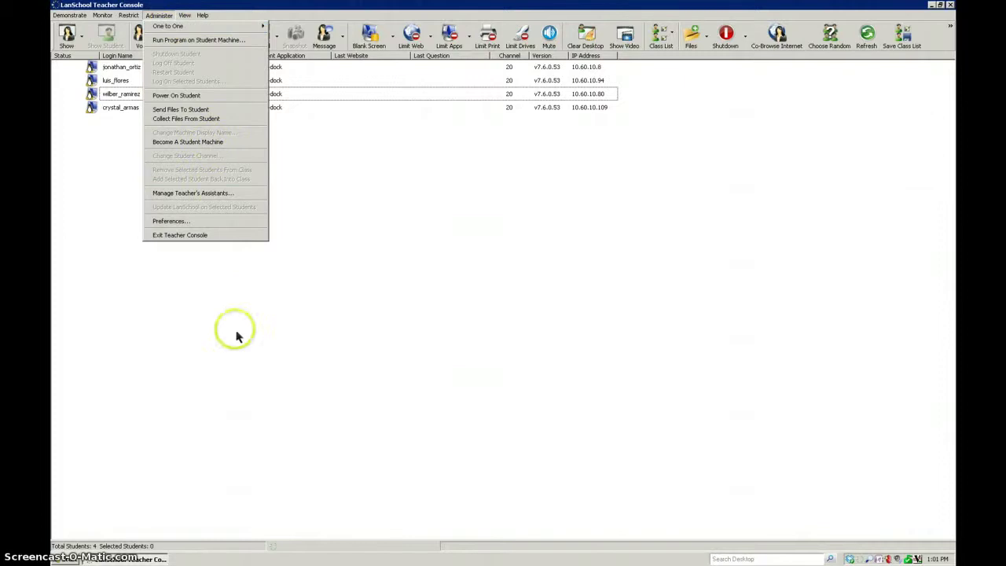
click(220, 224)
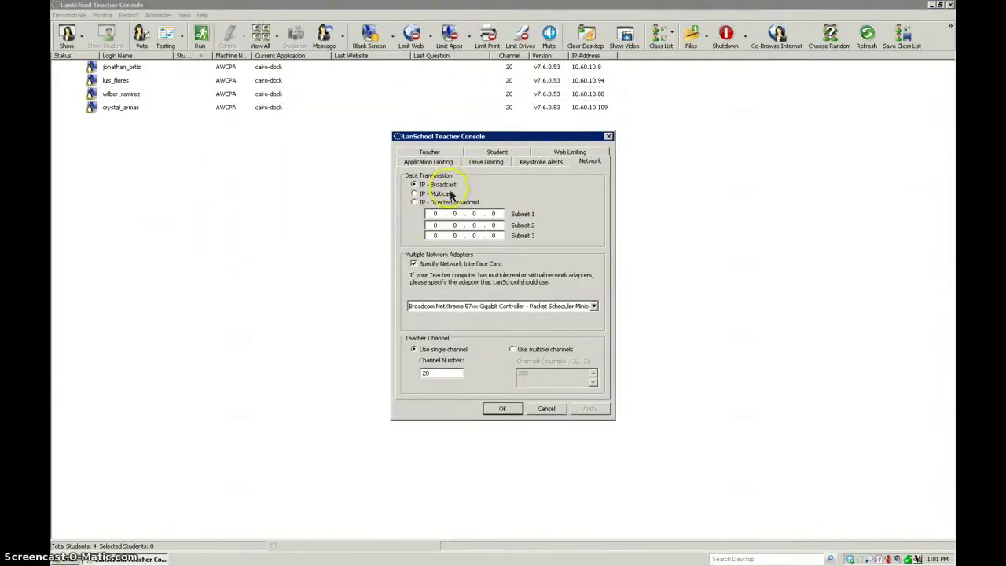
click(445, 195)
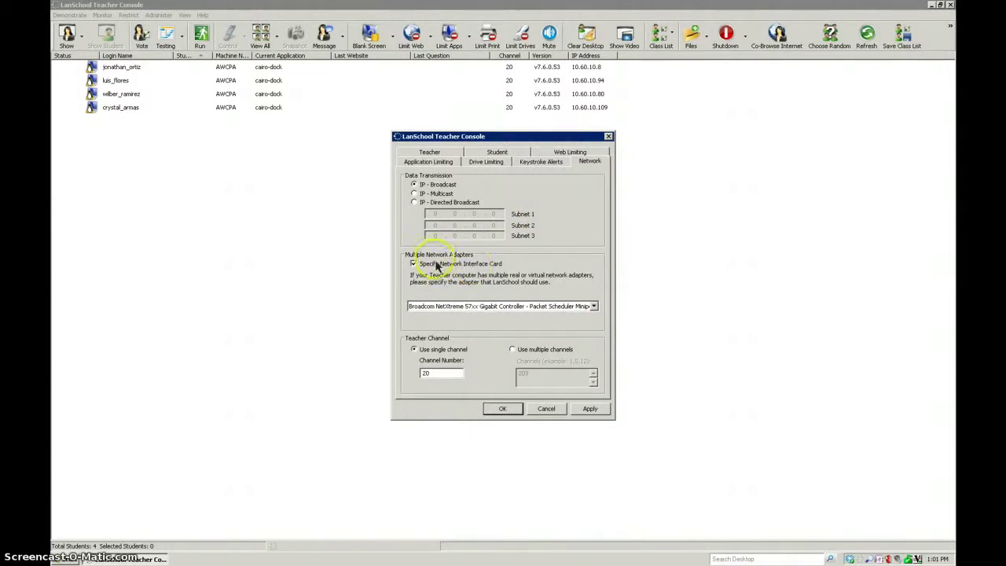
click(489, 308)
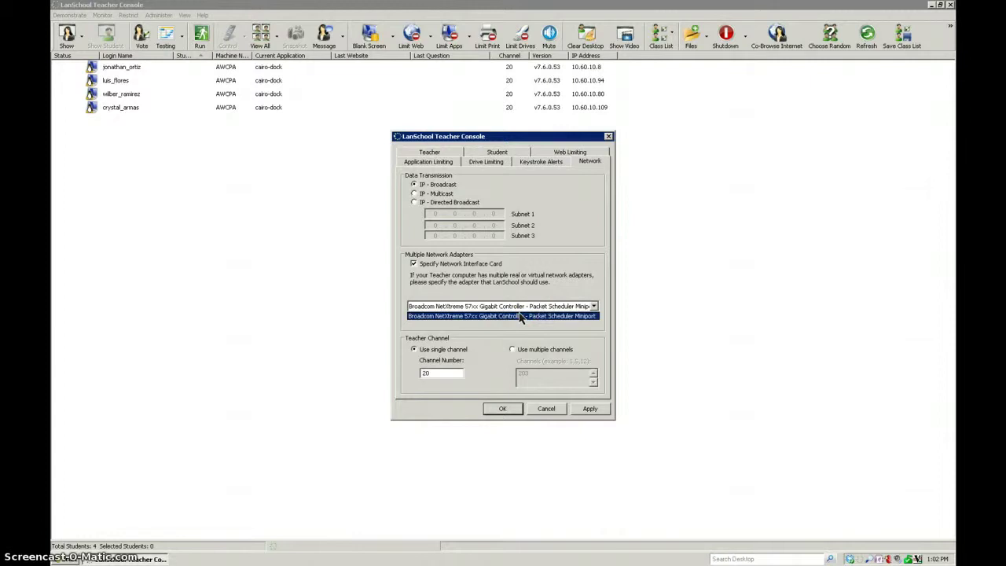
click(552, 316)
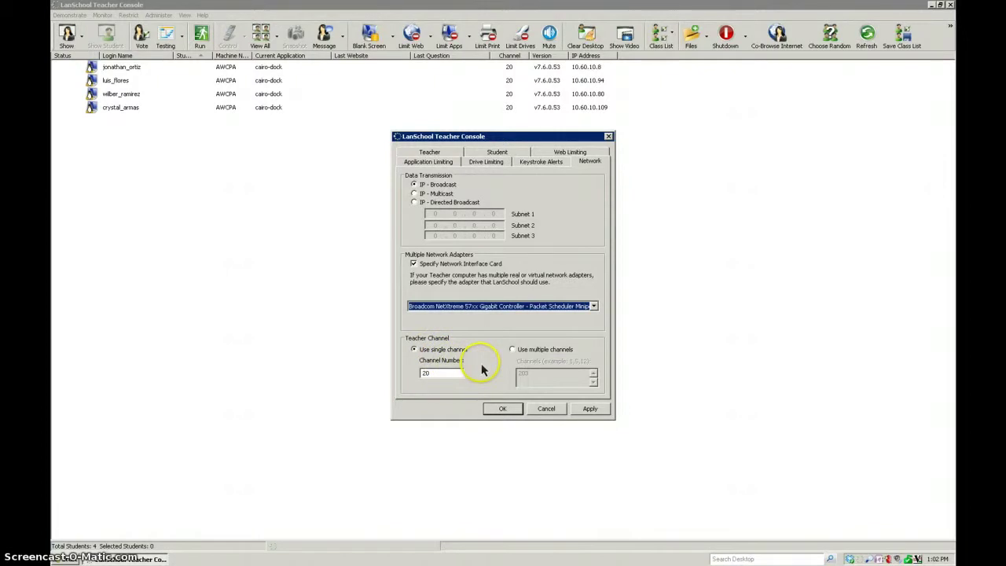
click(594, 408)
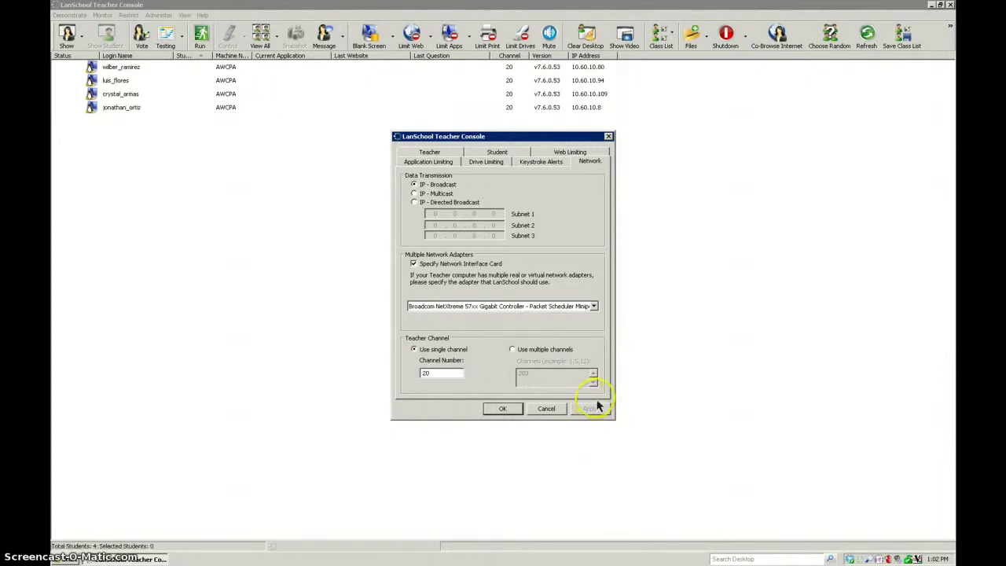
click(511, 409)
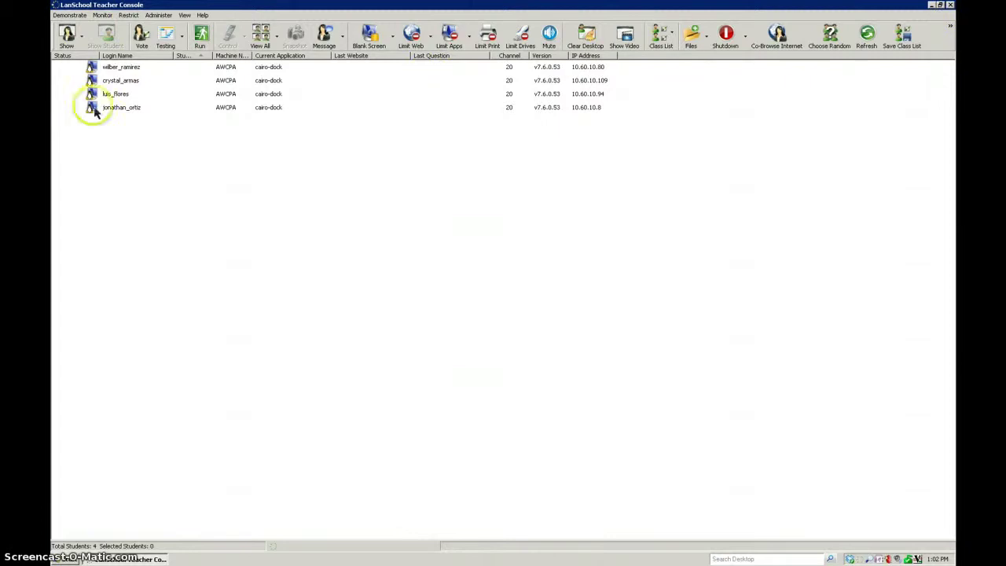
Examine the options for showing the teacher's screen and the demonstration commands available for all selected students
click(71, 45)
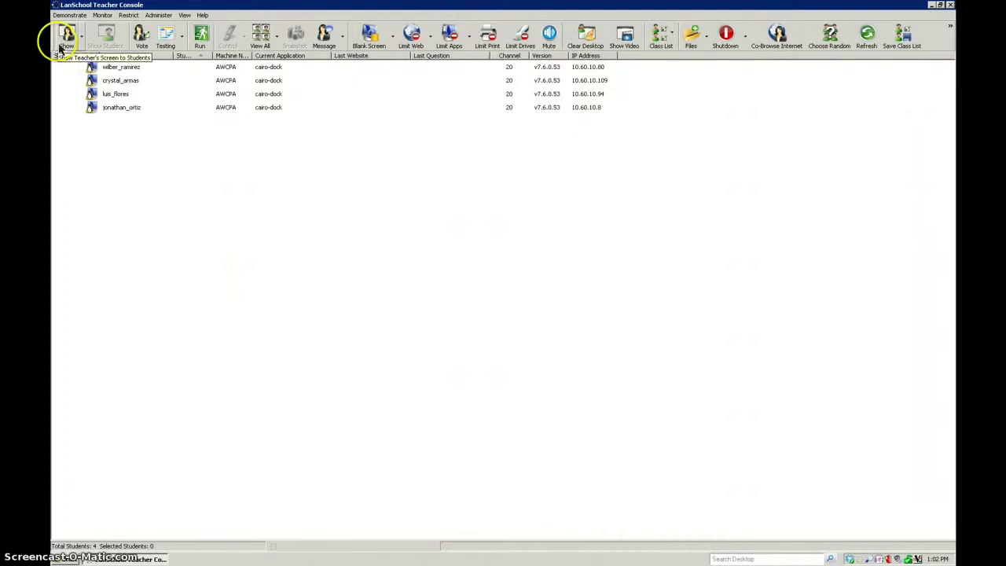
click(82, 37)
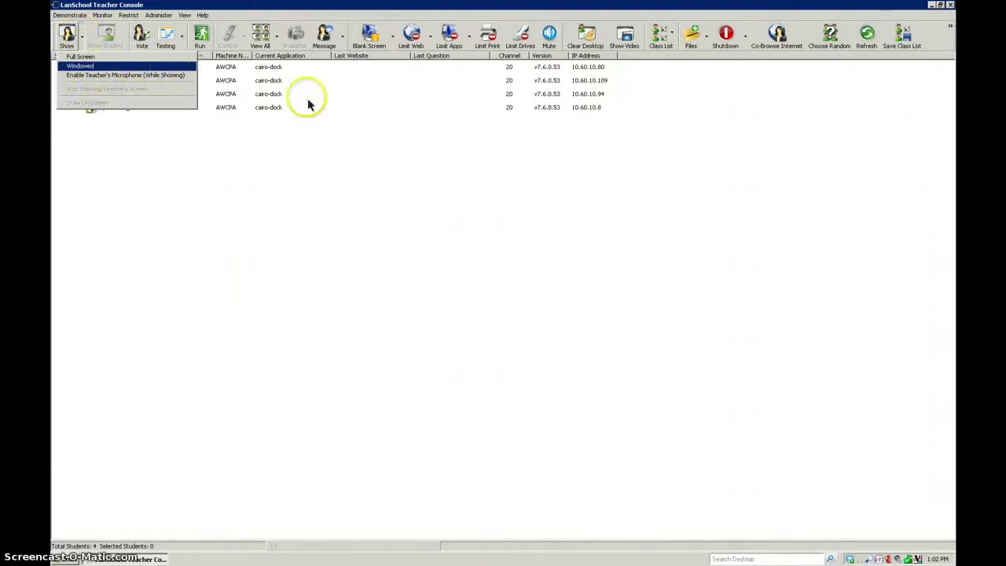
click(205, 190)
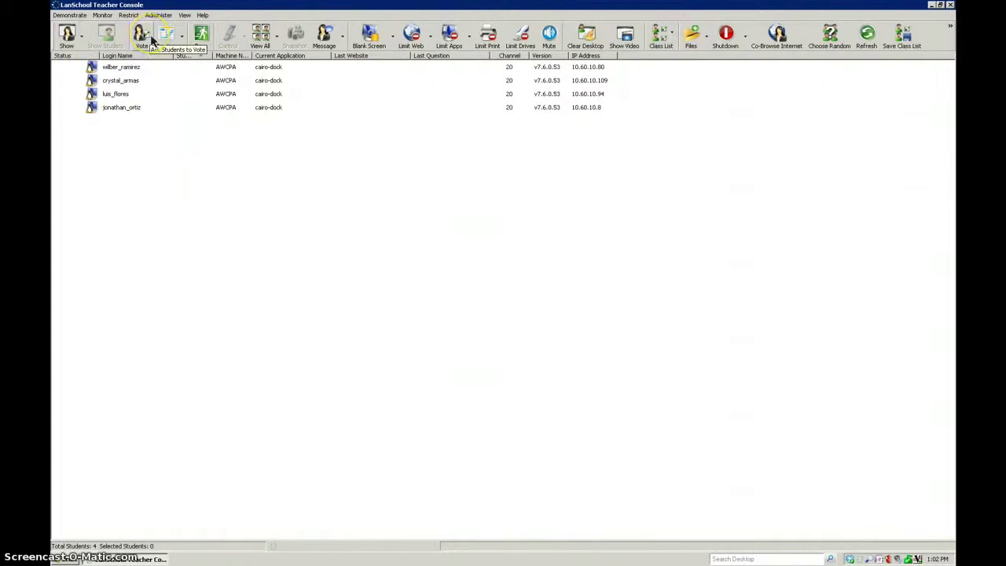
click(135, 109)
shift+click(123, 66)
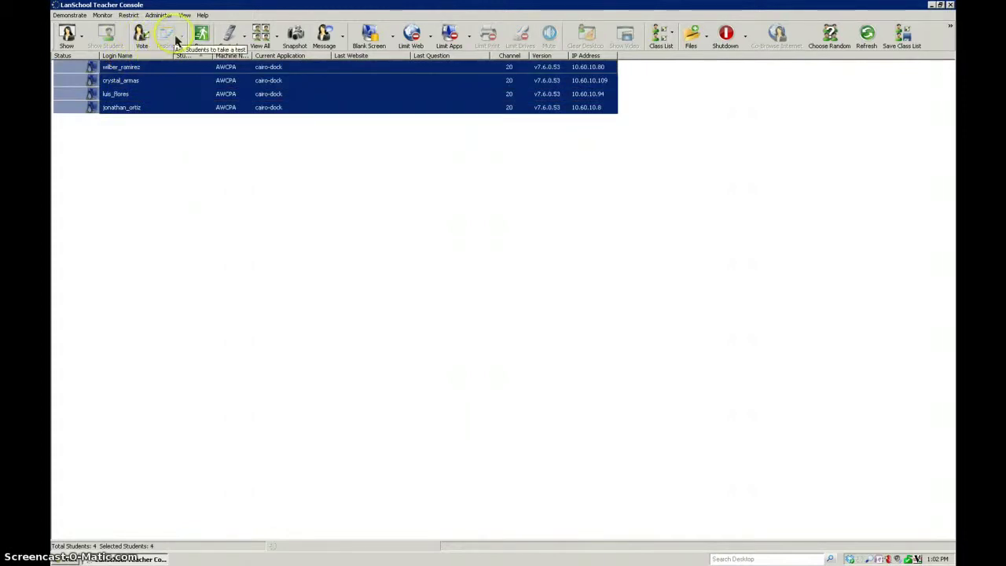
click(78, 16)
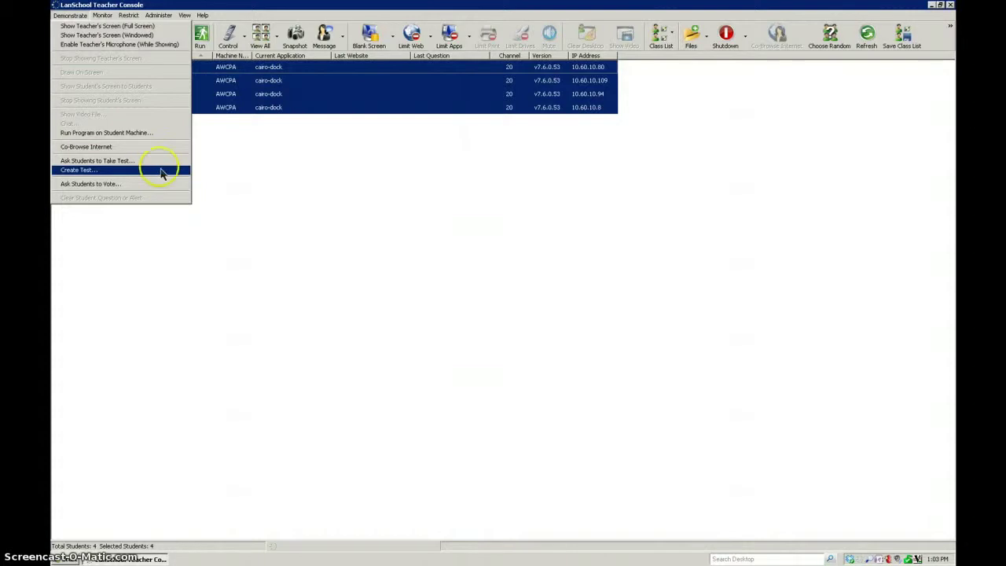
click(232, 163)
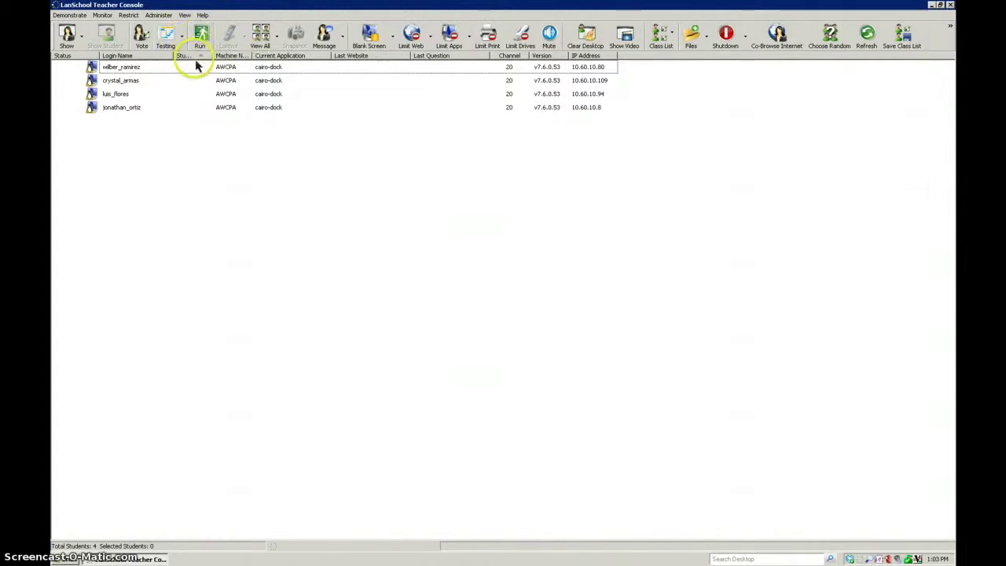
click(122, 111)
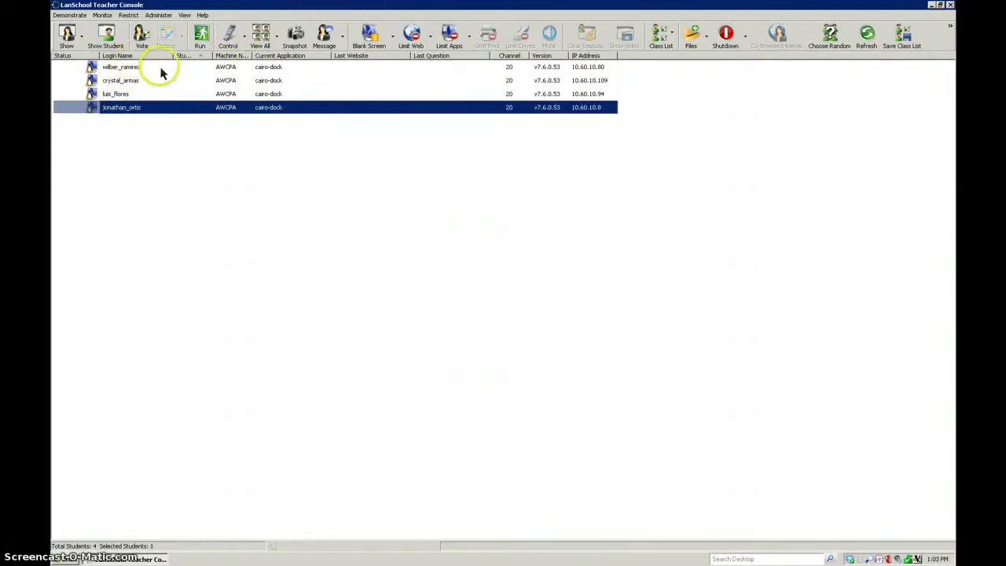
key(ctrl+a)
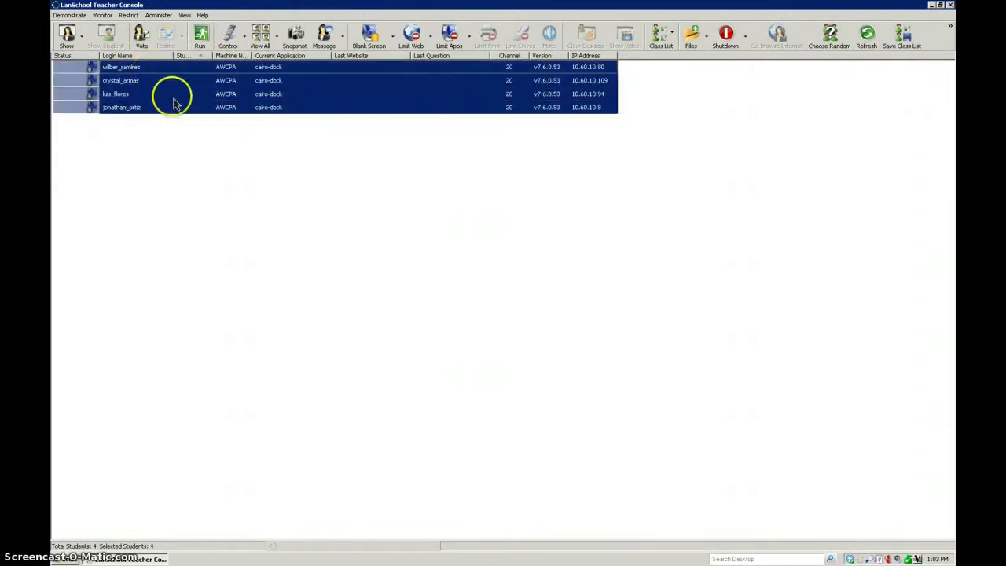
Remote control the computer of the last student in the list, and switch the session to view only
click(94, 108)
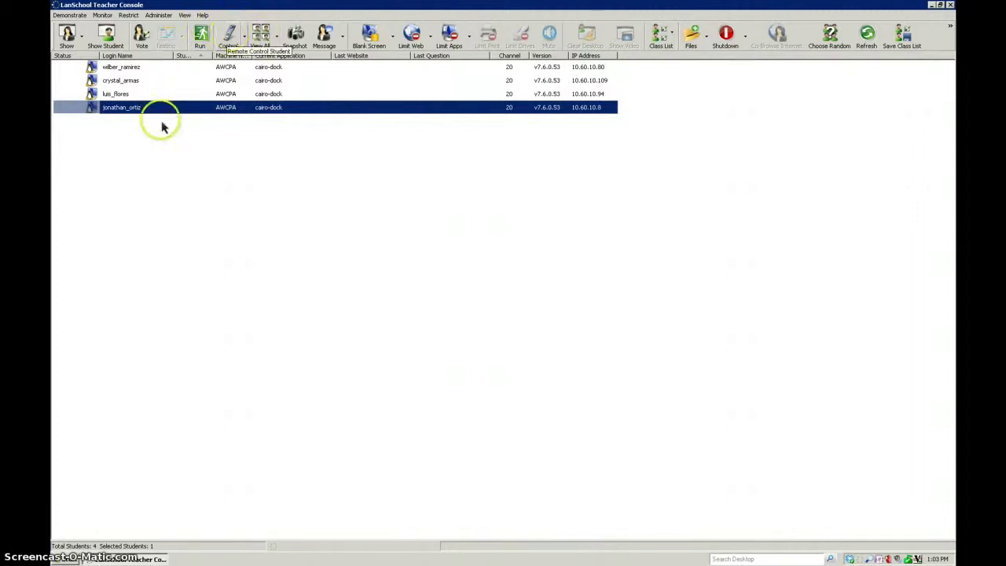
click(236, 38)
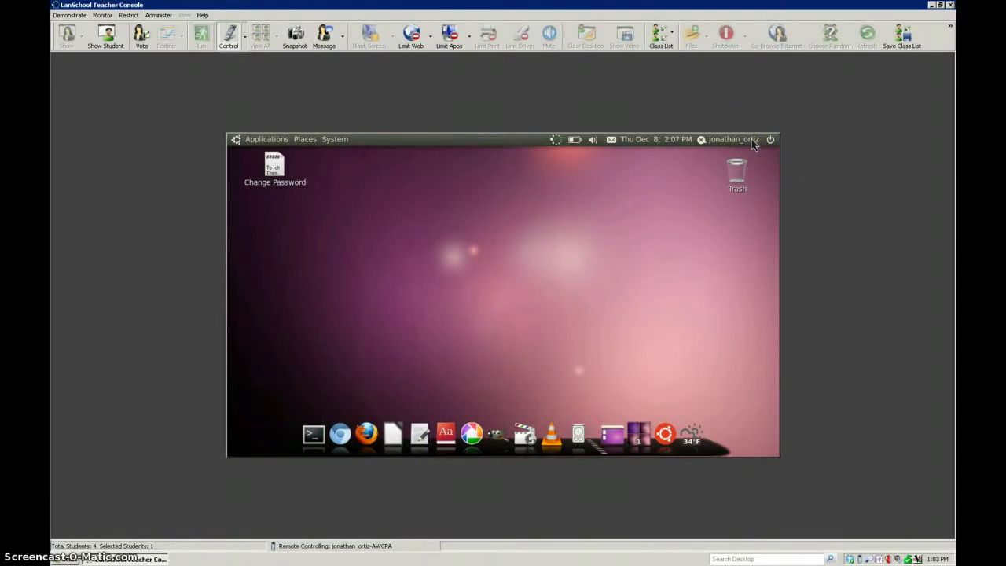
click(245, 41)
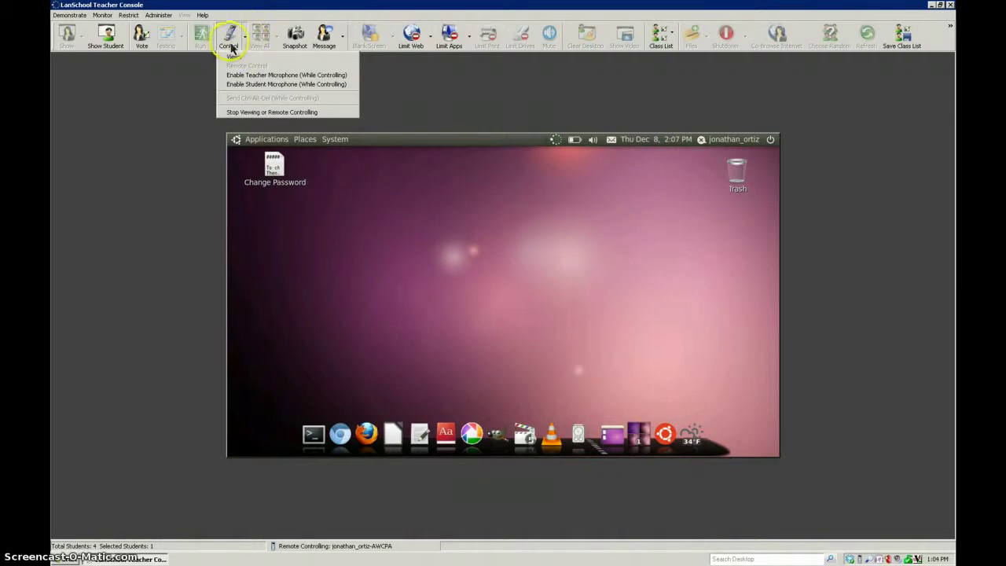
click(235, 57)
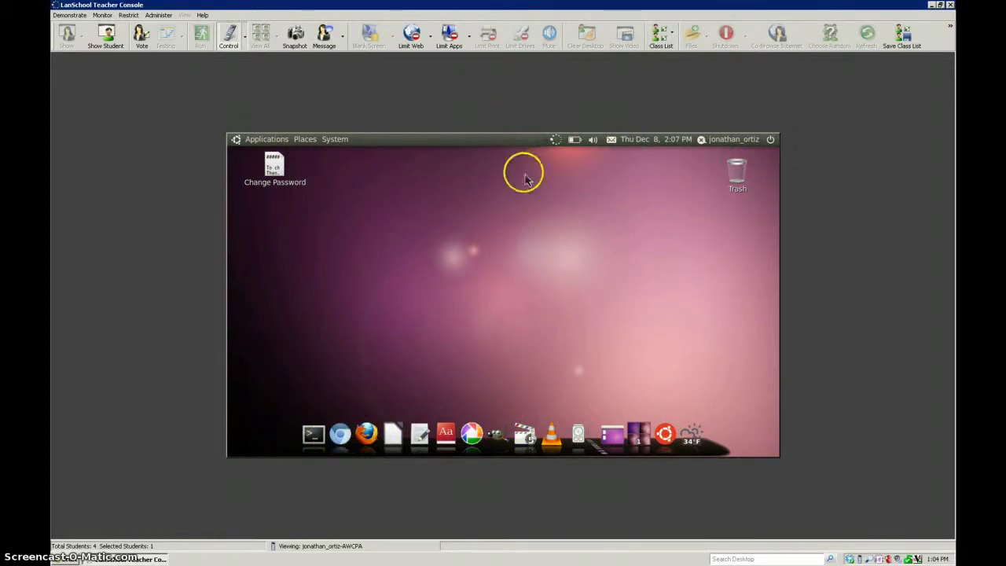
Stop viewing the student's computer, and show the screen thumbnails of all students with none selected
click(246, 43)
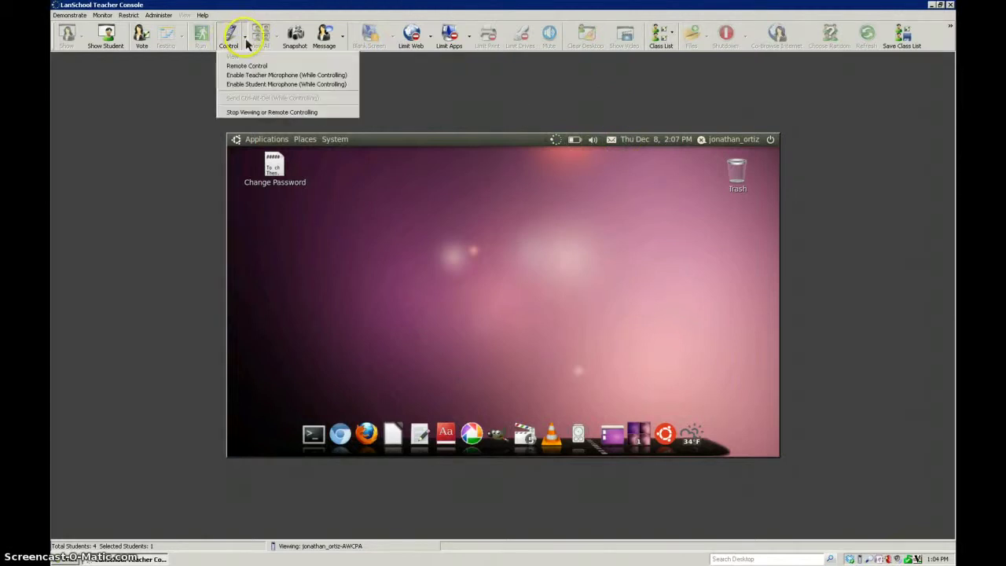
click(254, 113)
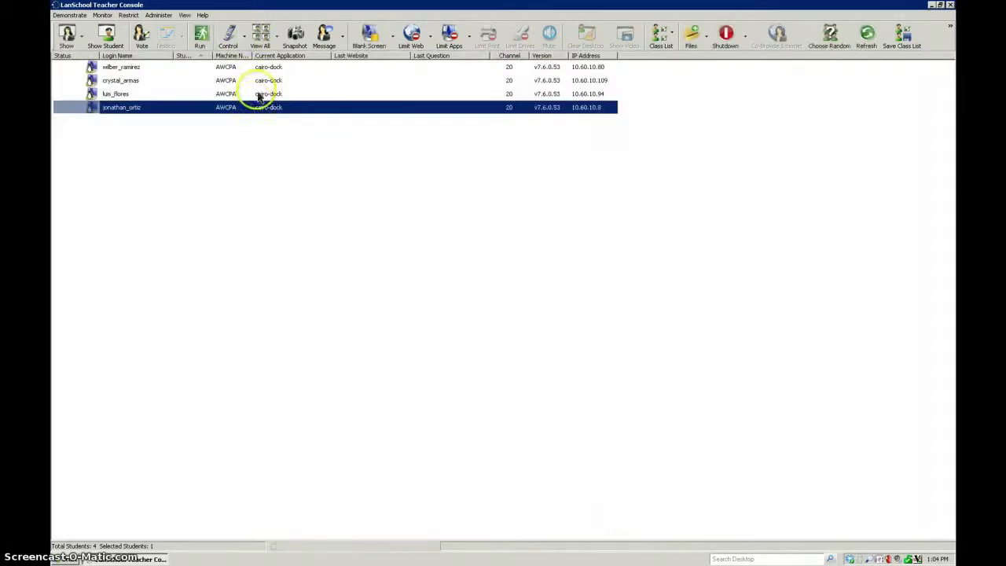
click(265, 39)
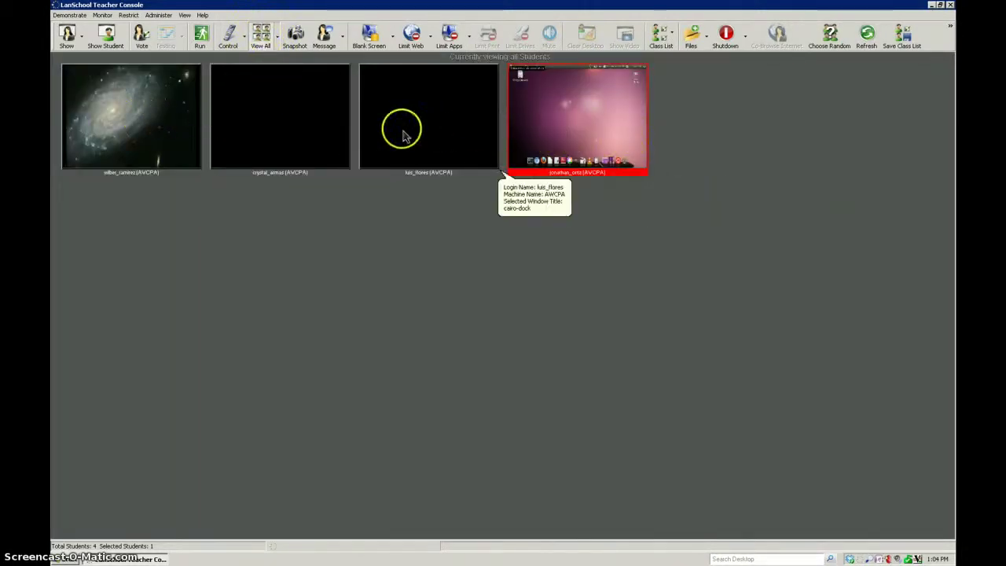
click(315, 272)
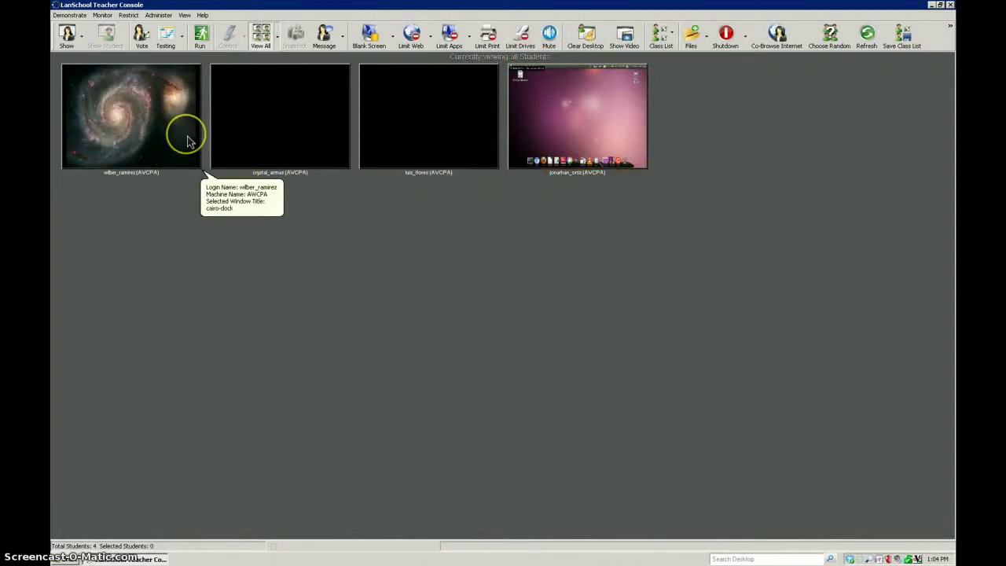
Try selecting the second and fourth students' thumbnails together, and clear the selection
click(278, 39)
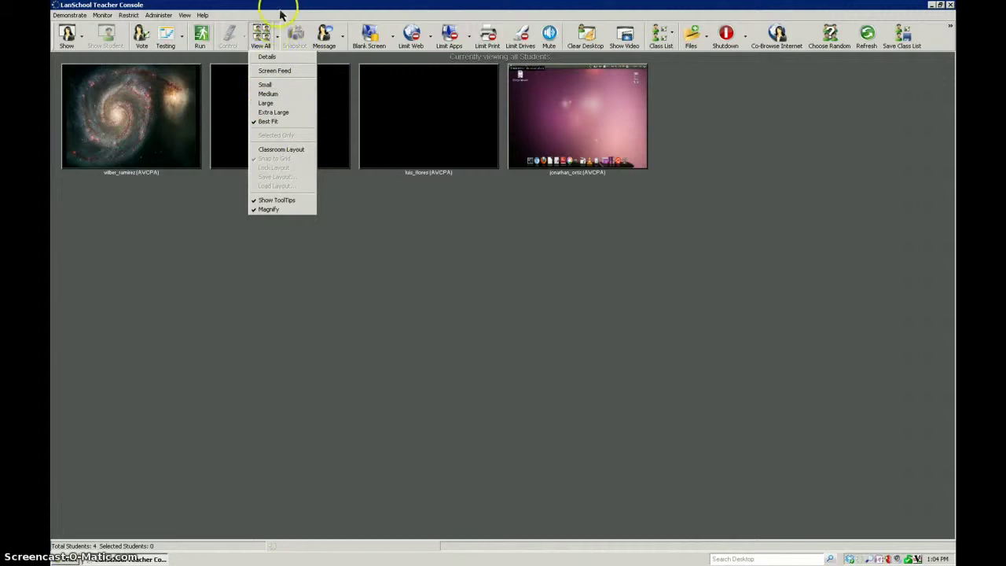
click(281, 15)
click(296, 157)
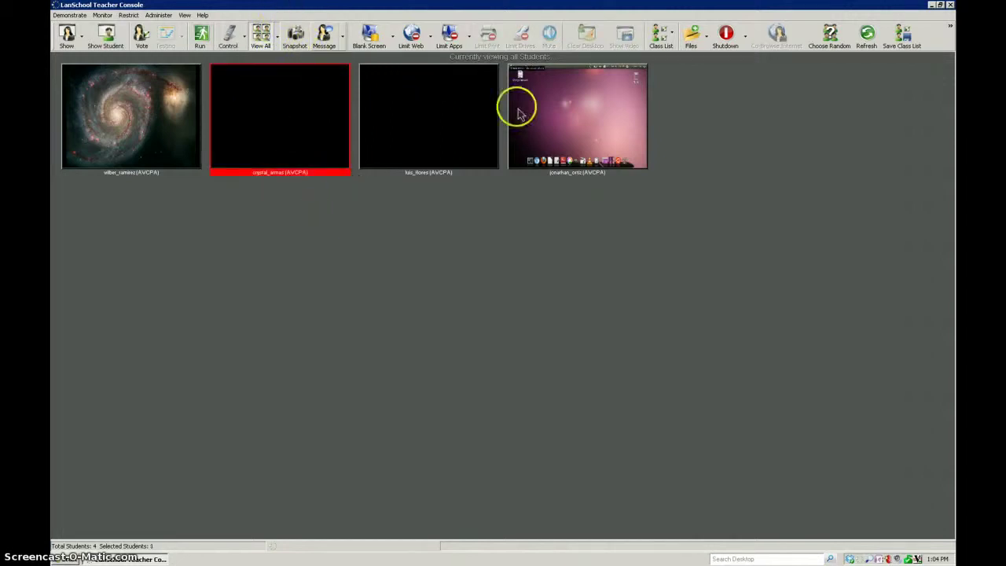
ctrl+click(595, 132)
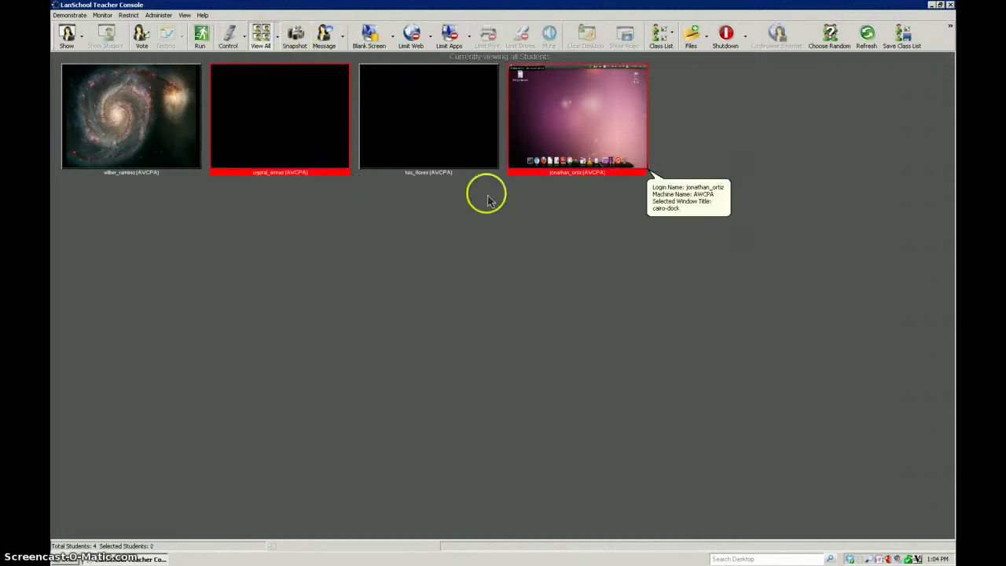
ctrl+click(317, 119)
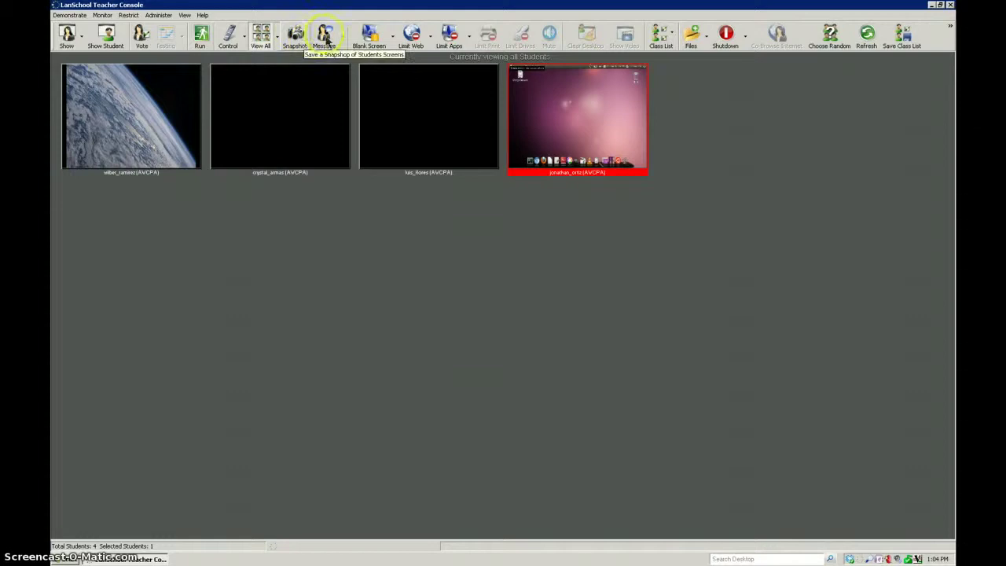
click(375, 241)
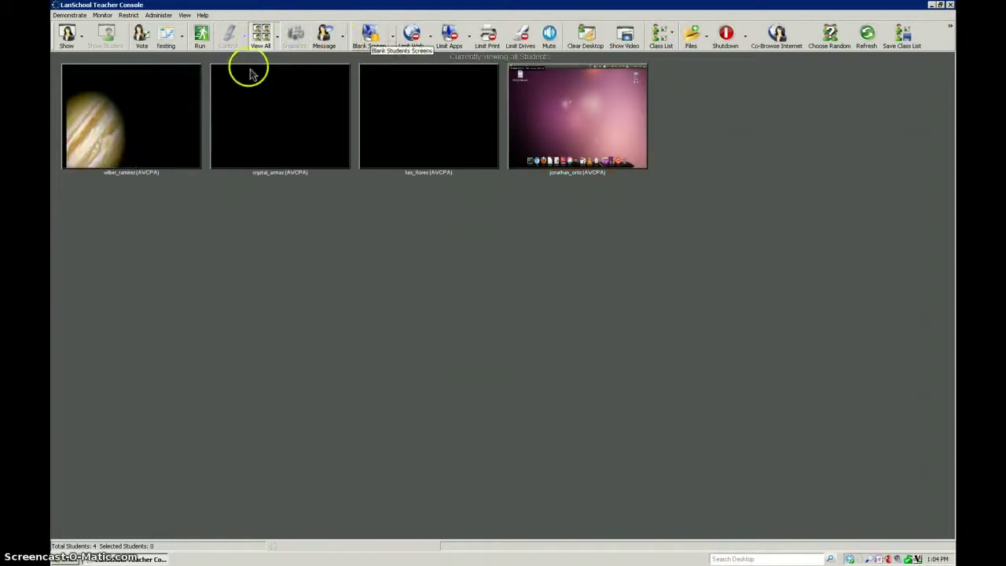
Check the commands for messaging students, and select all student thumbnails
click(344, 37)
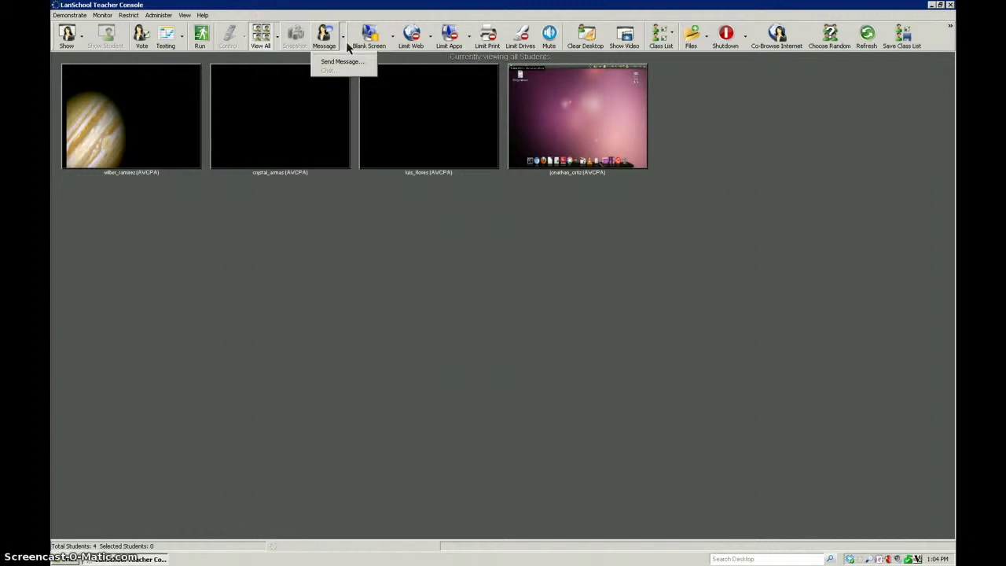
click(350, 43)
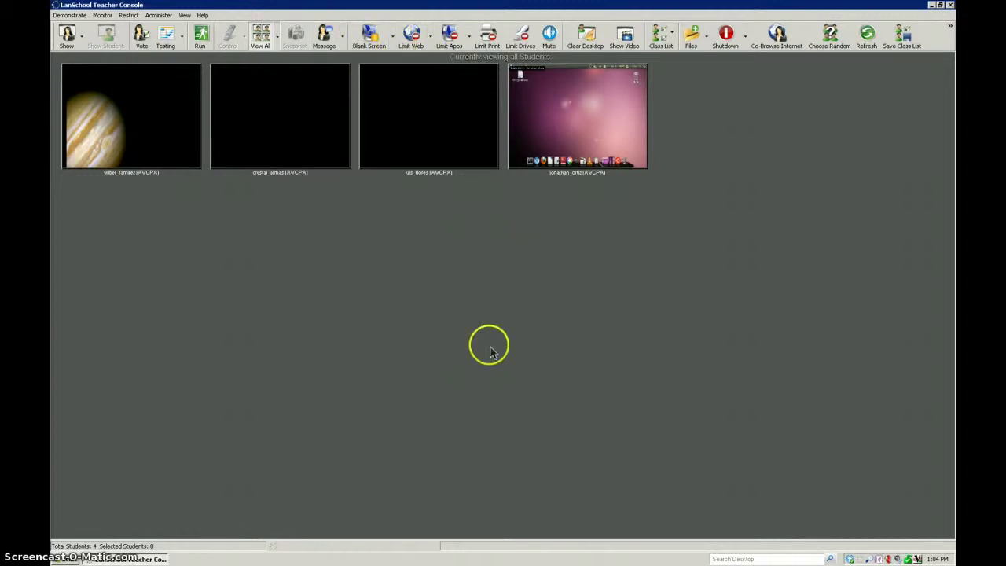
key(ctrl+a)
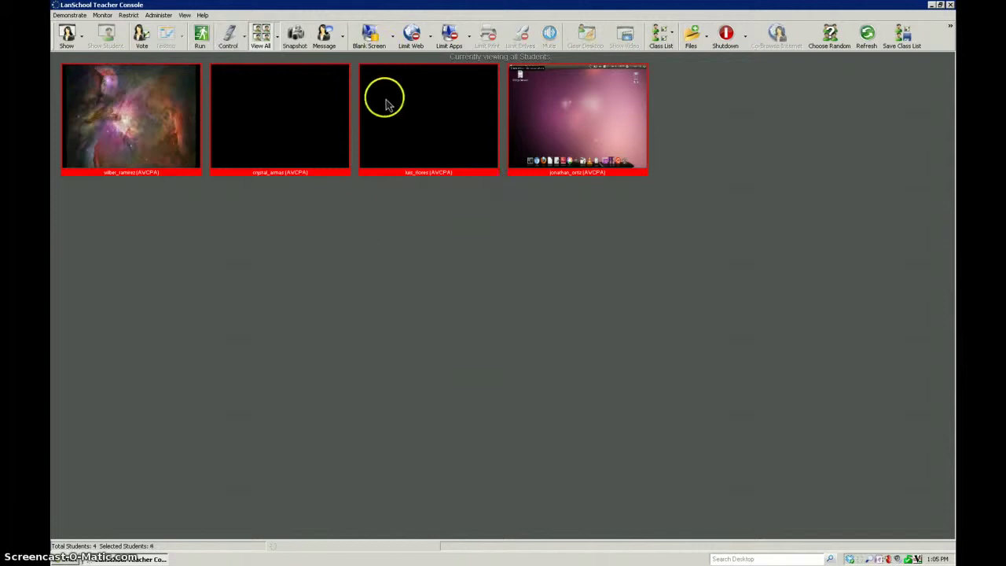
Try selecting the fourth, second and first students' thumbnails together, and clear the selection
click(554, 228)
click(562, 138)
ctrl+click(300, 130)
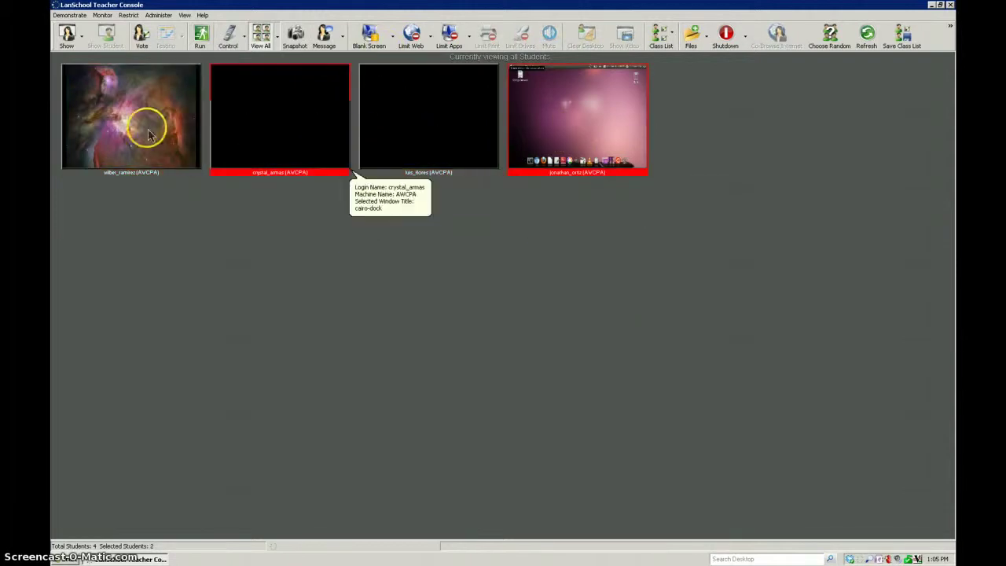
ctrl+click(146, 123)
click(460, 201)
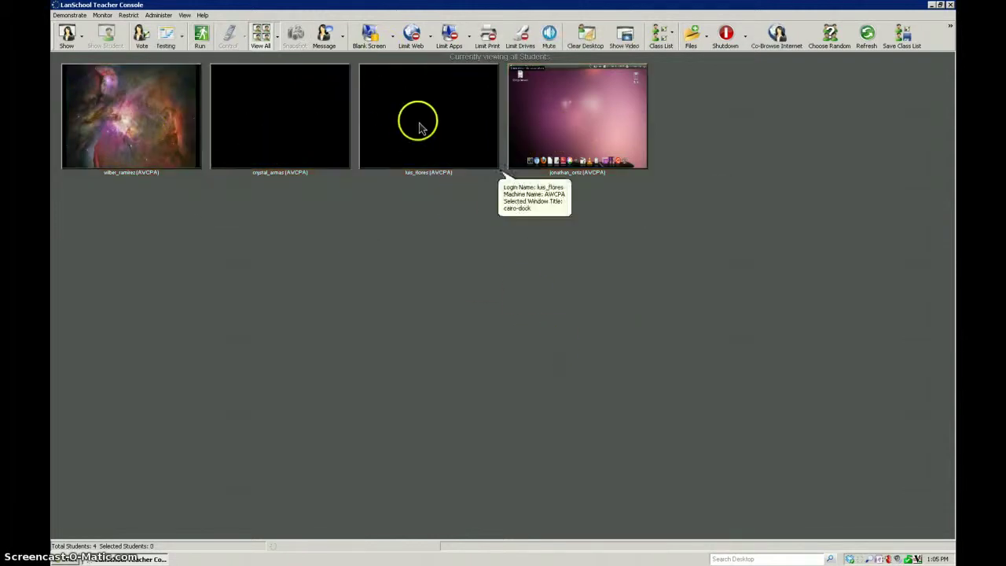
Blank the screens of all students, using the message "Eyes to the front of the Classroom please..."
click(370, 39)
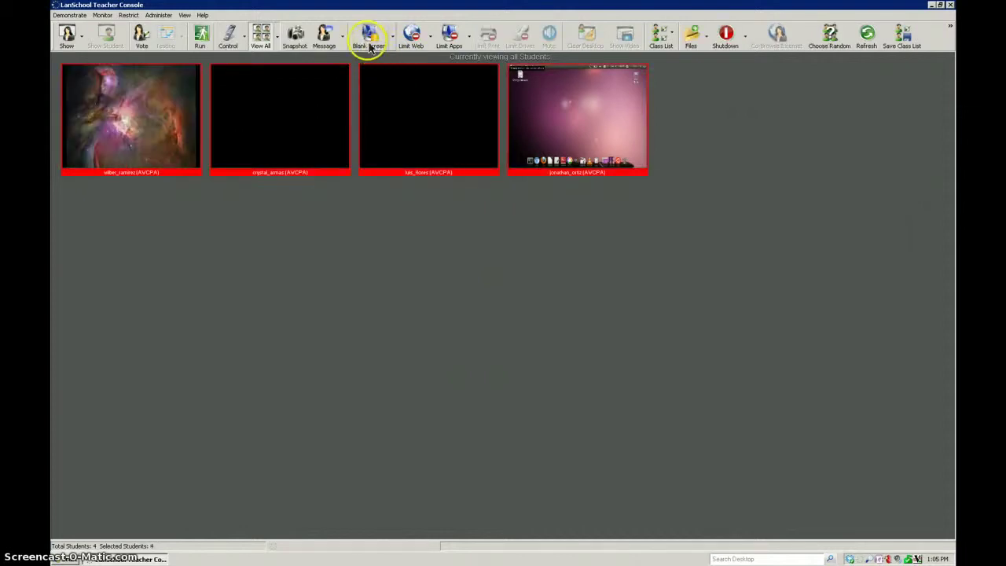
click(370, 43)
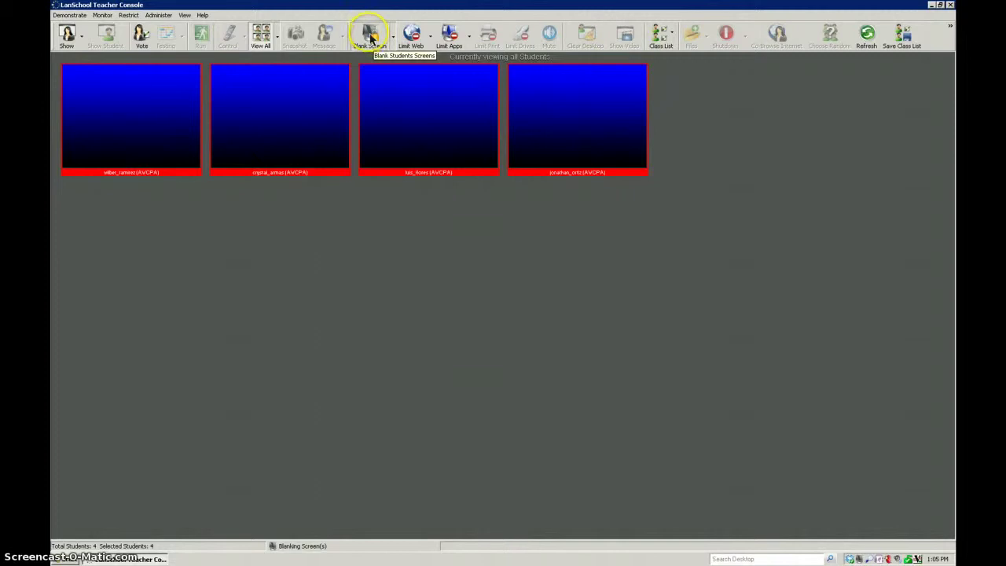
click(393, 39)
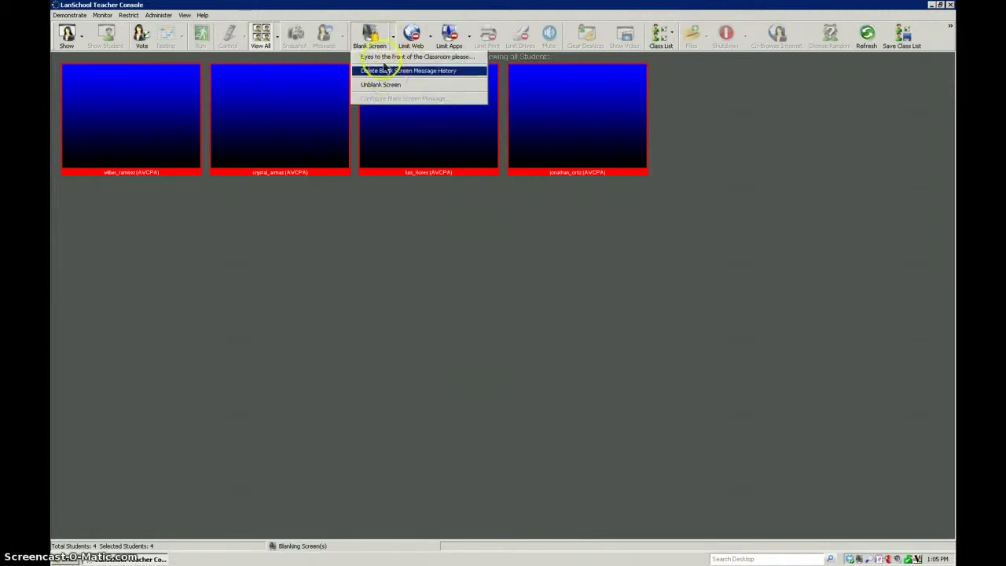
click(385, 58)
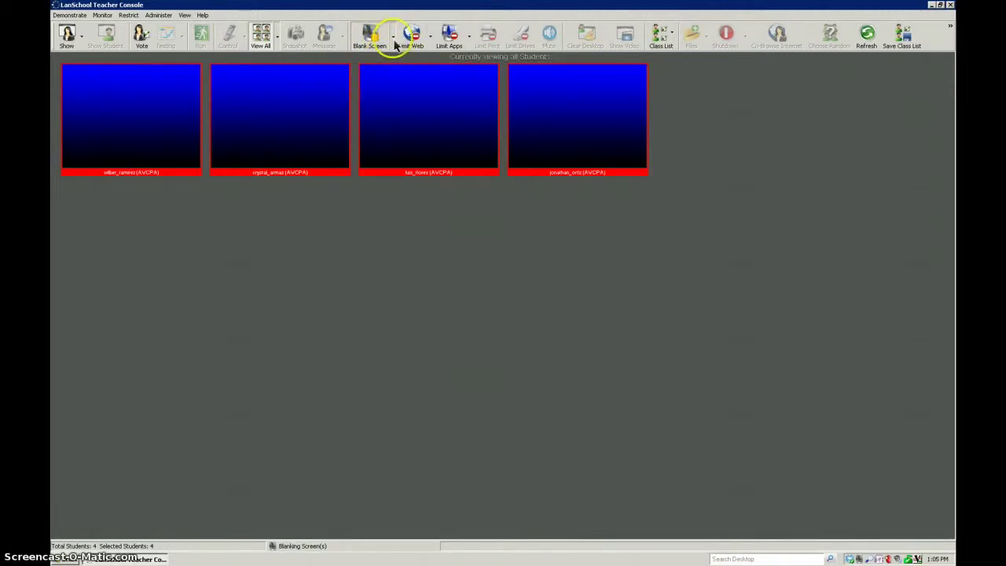
Review the blank-screen options, and unblank the screens of all students
click(394, 41)
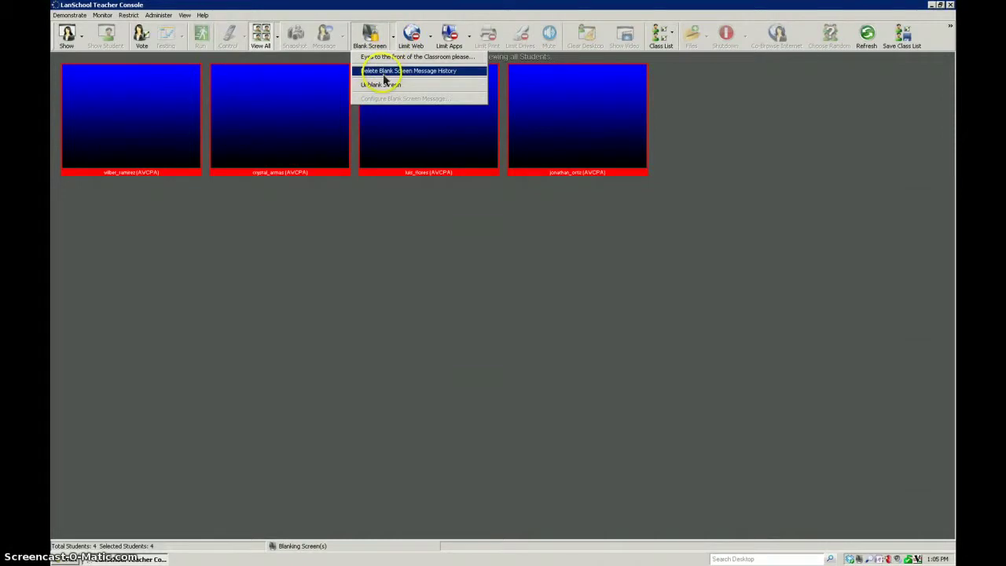
click(369, 35)
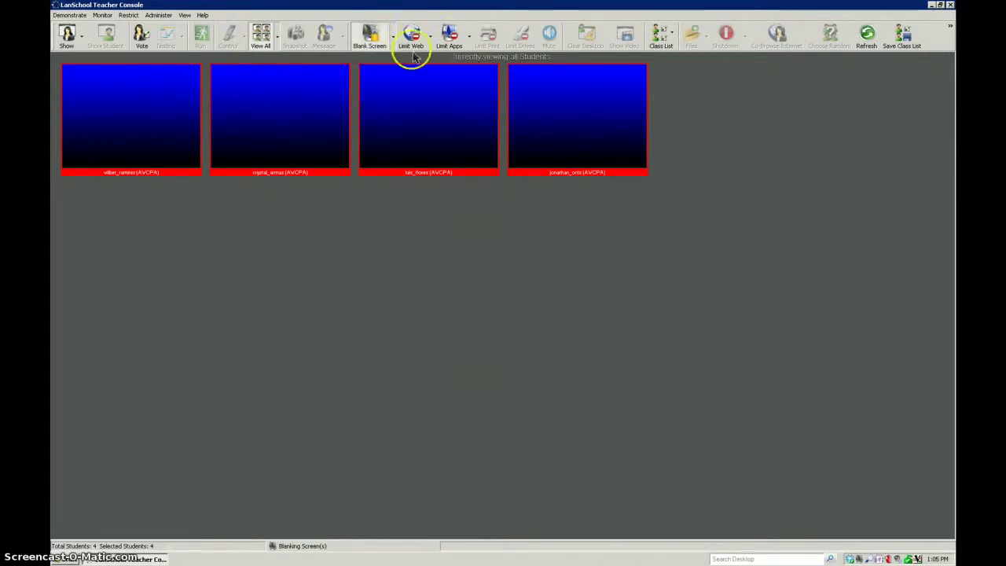
click(370, 38)
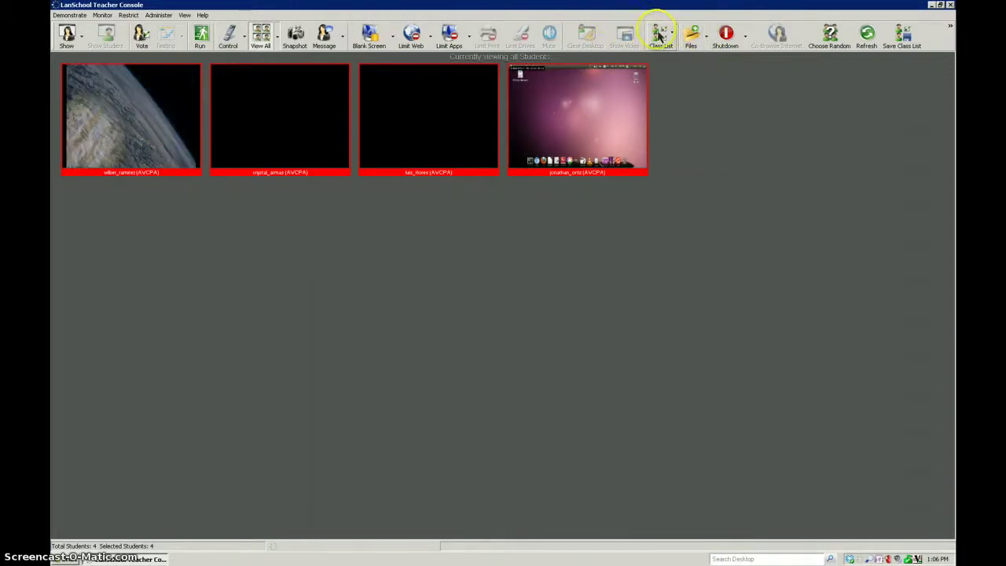
Review the power commands for the student computers, and choose Power On
click(746, 36)
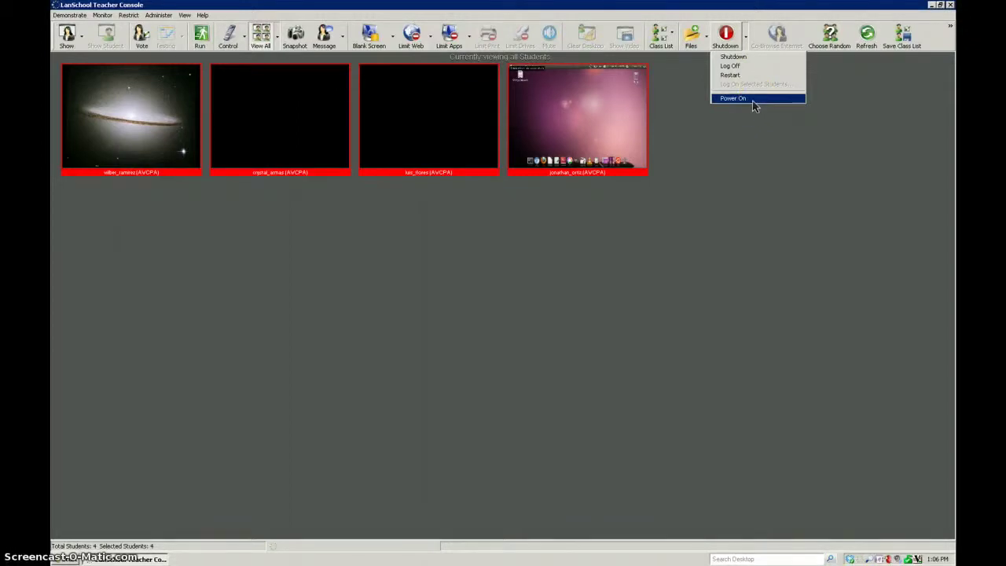
click(751, 100)
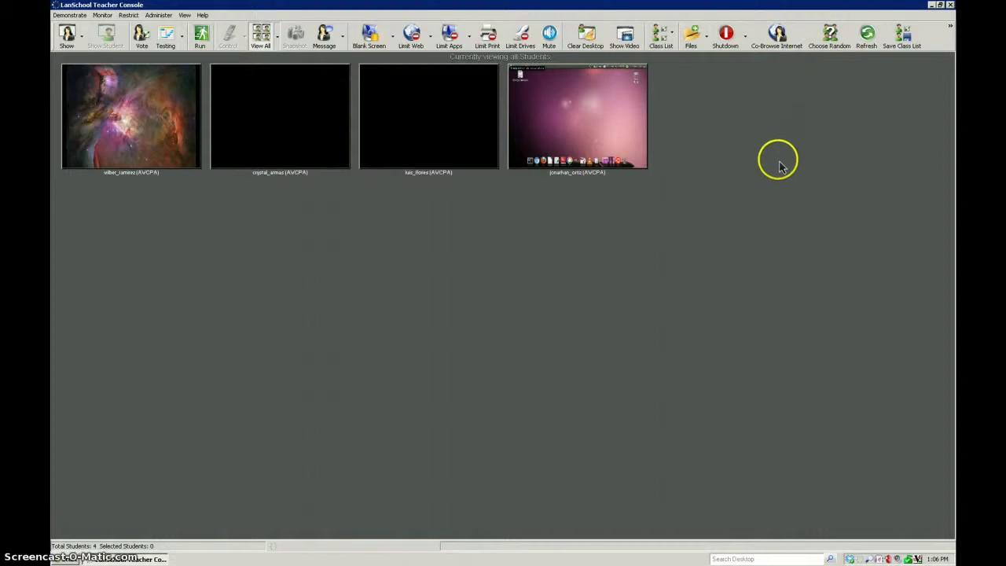
Choose one student at random from all students in the class
key(ctrl+a)
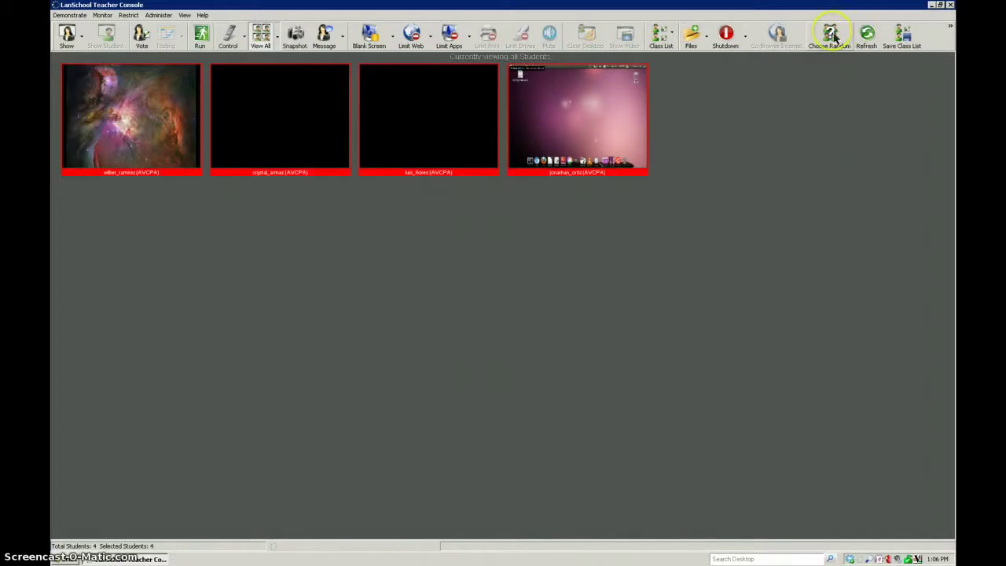
click(832, 33)
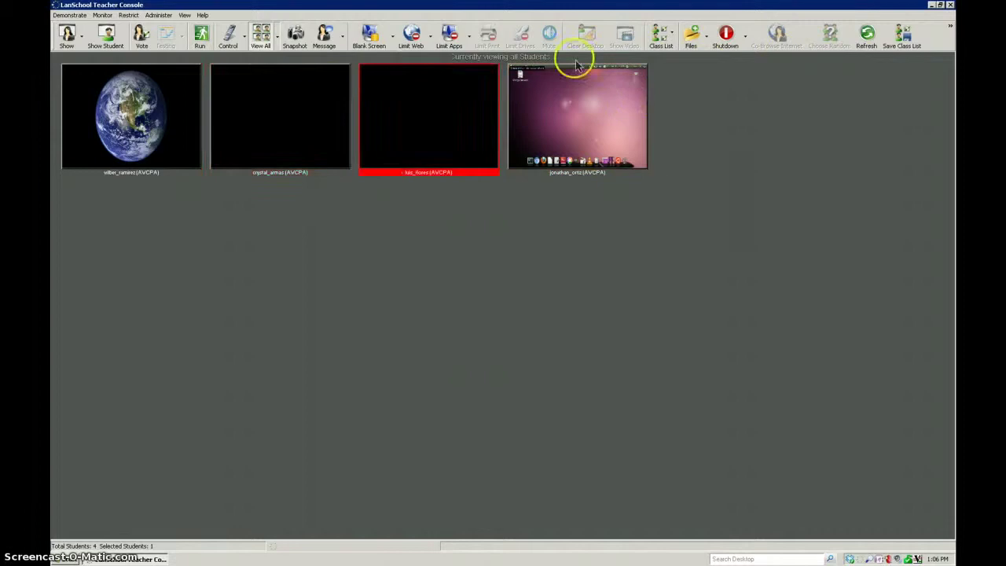
Remote control the first student's computer, and close the random-selection message on its desktop
ctrl+click(280, 131)
click(179, 209)
click(153, 142)
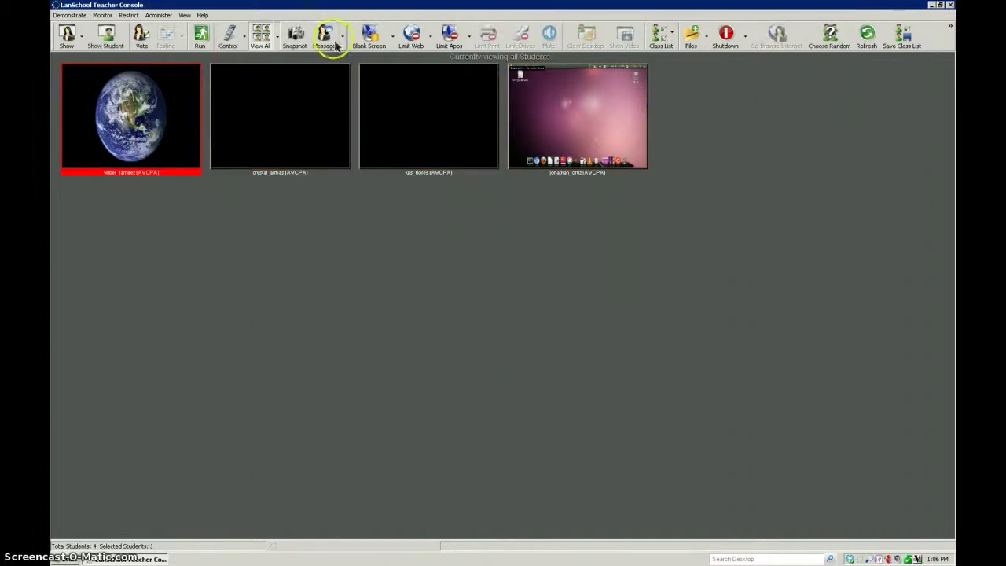
click(229, 38)
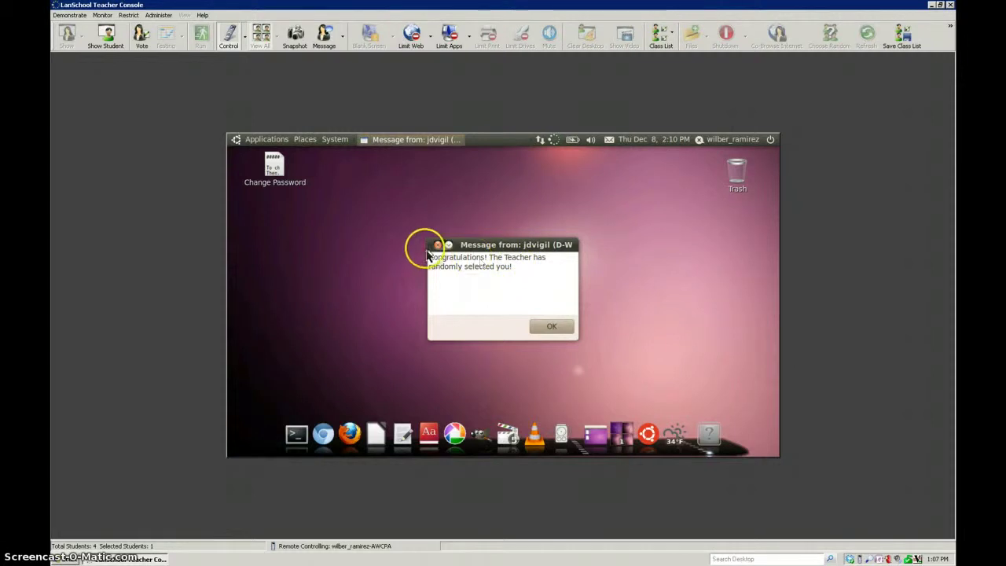
drag(422, 245, 594, 319)
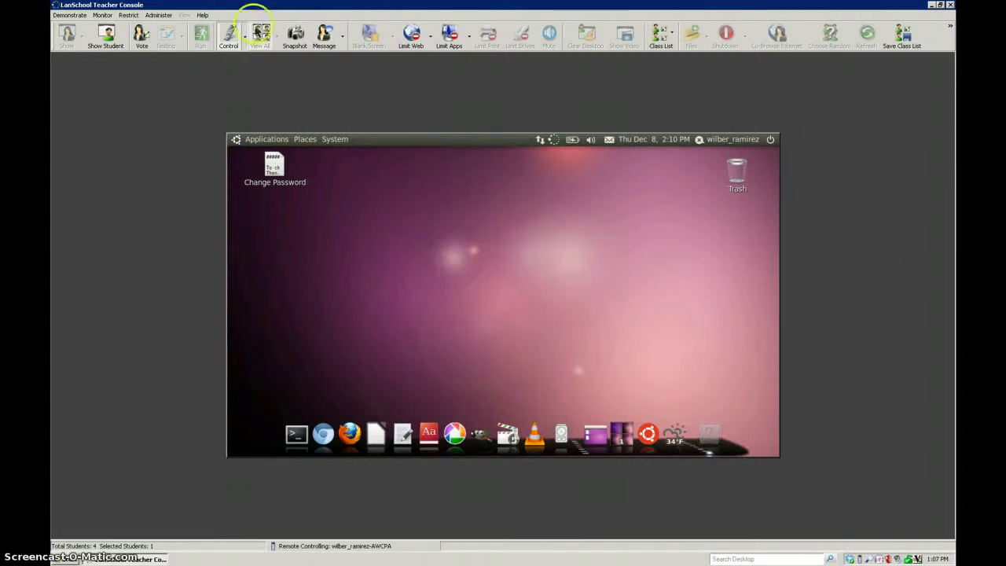
End the remote control by returning to the thumbnails of all students, with none selected
click(260, 35)
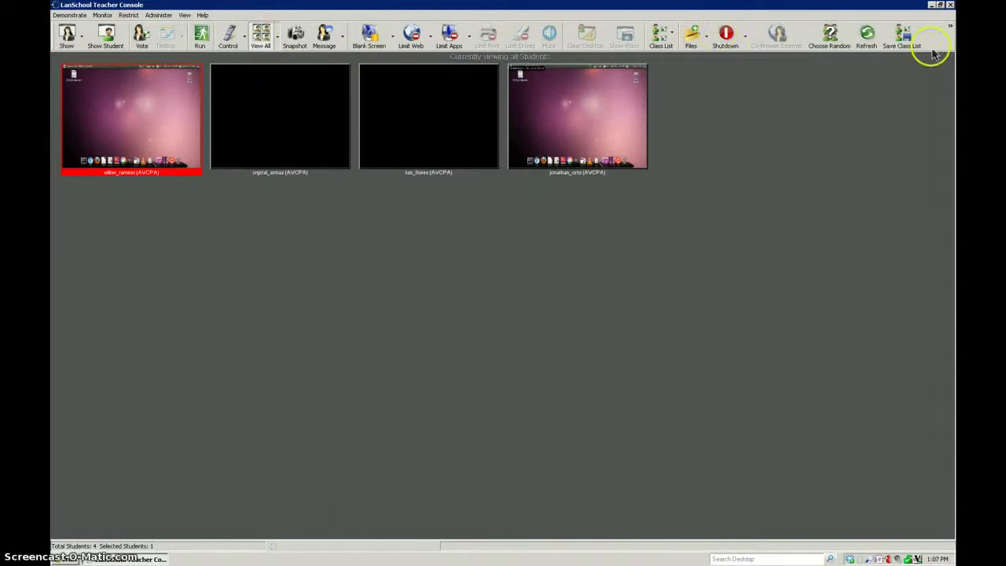
click(718, 69)
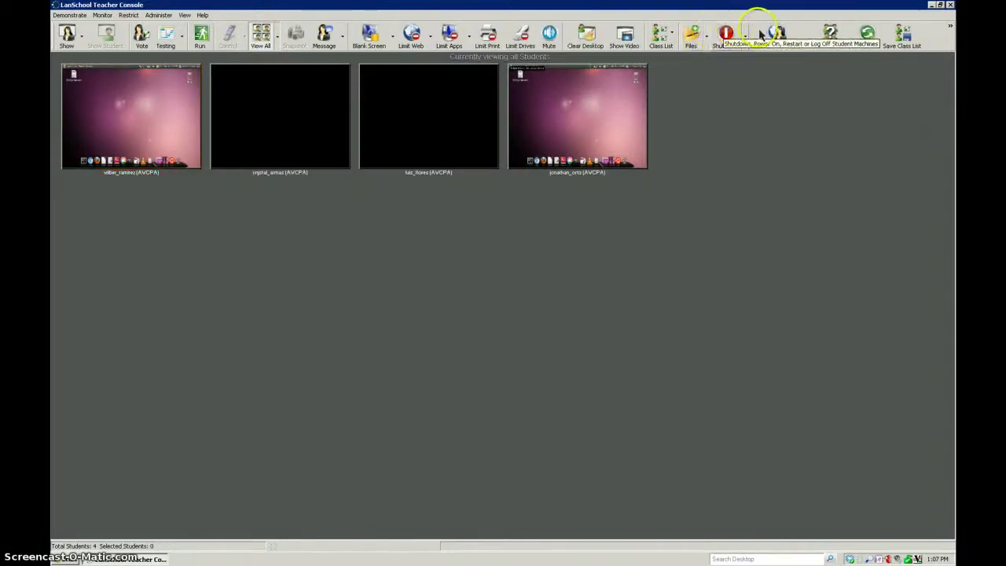
Check the commands for exchanging files with students, and refresh the student list
click(707, 37)
click(927, 130)
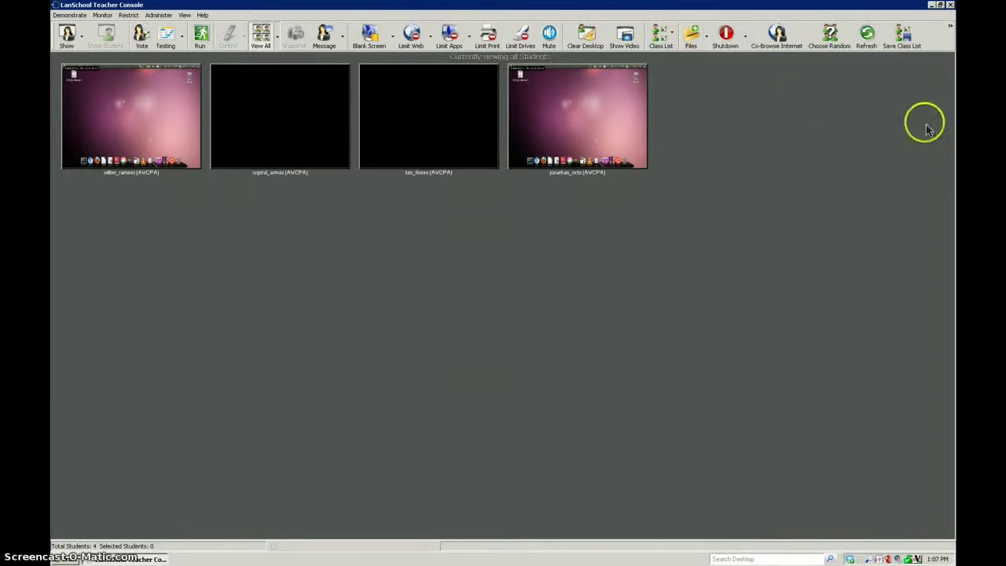
click(868, 39)
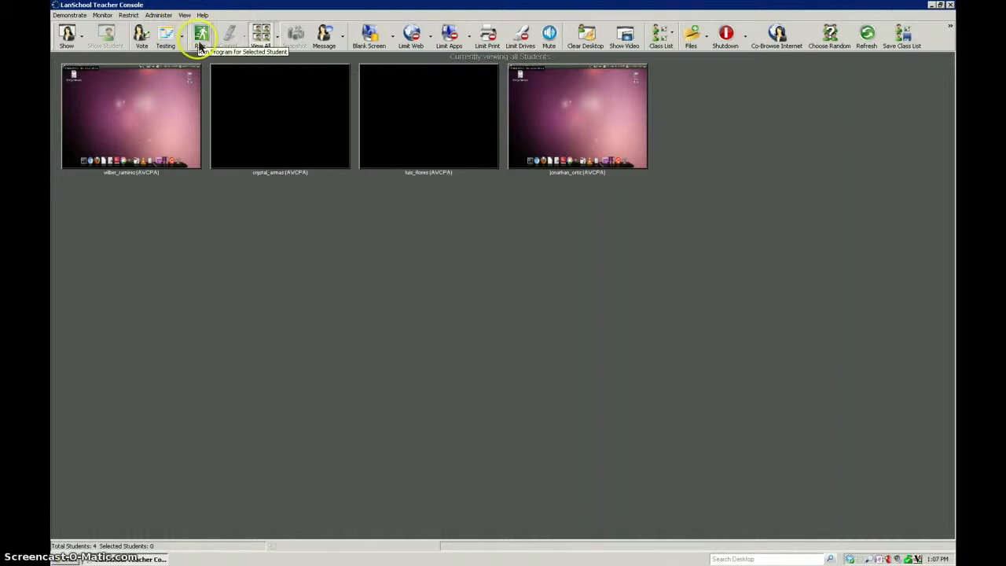
Open the console preferences, and examine the teacher settings, highlighting the text of the blank screens message
click(157, 15)
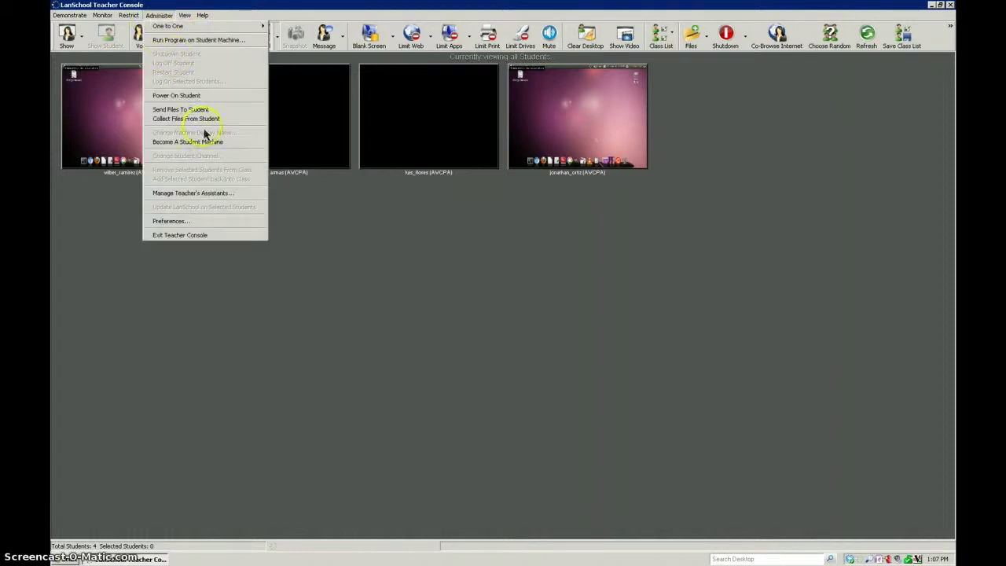
click(213, 221)
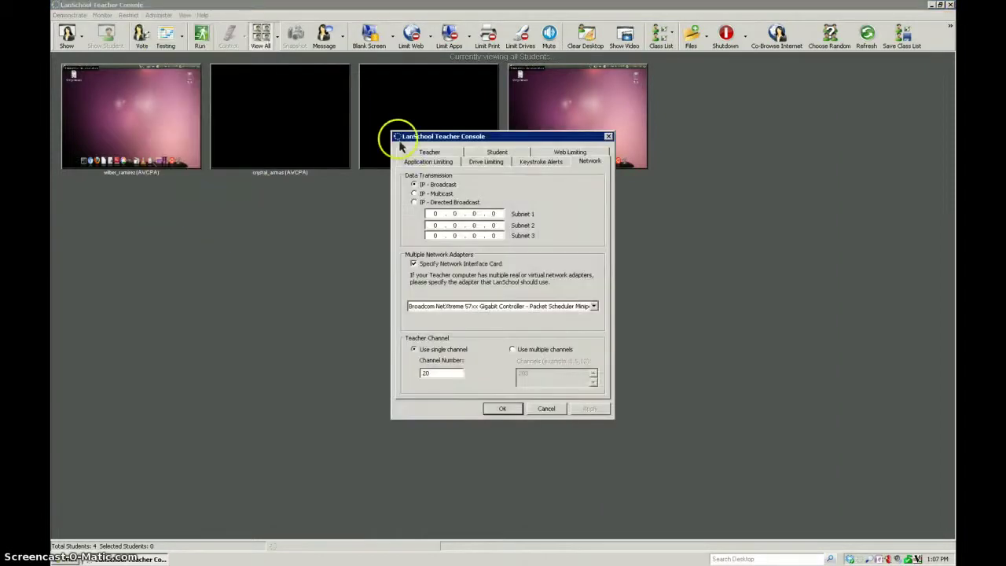
click(419, 155)
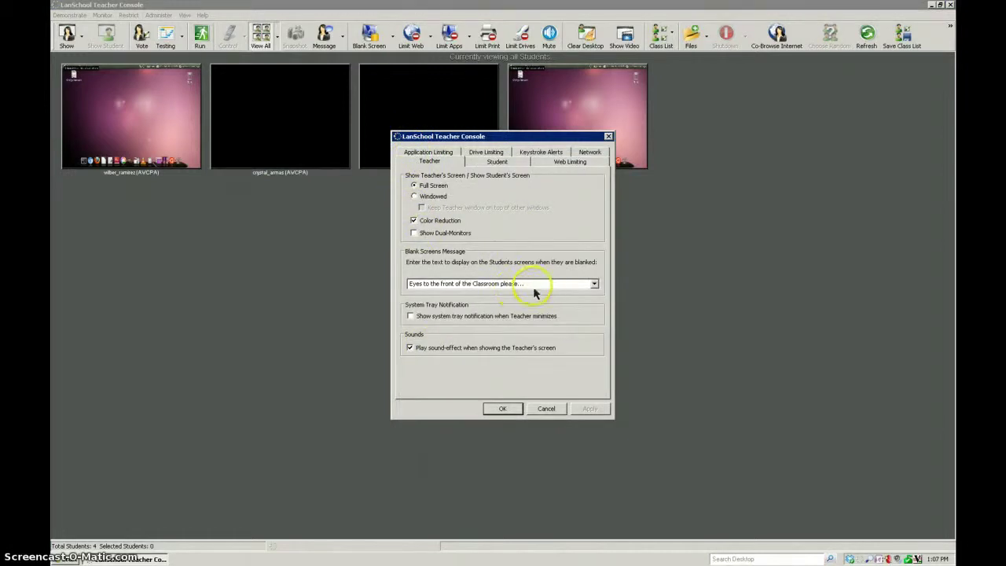
drag(535, 291, 411, 293)
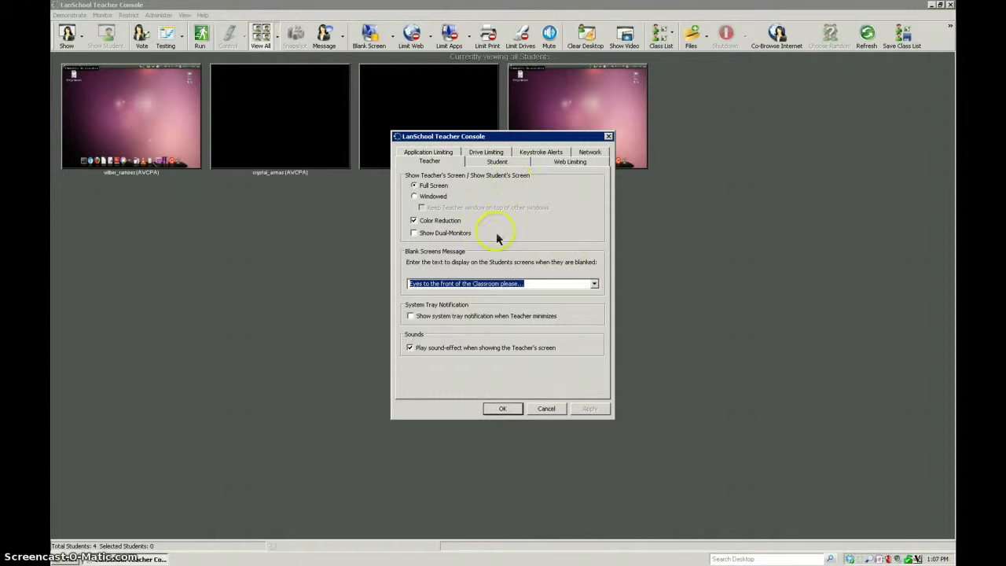
Set the path of the LanSchool folder on student machines to /media/ in the student preferences
click(512, 163)
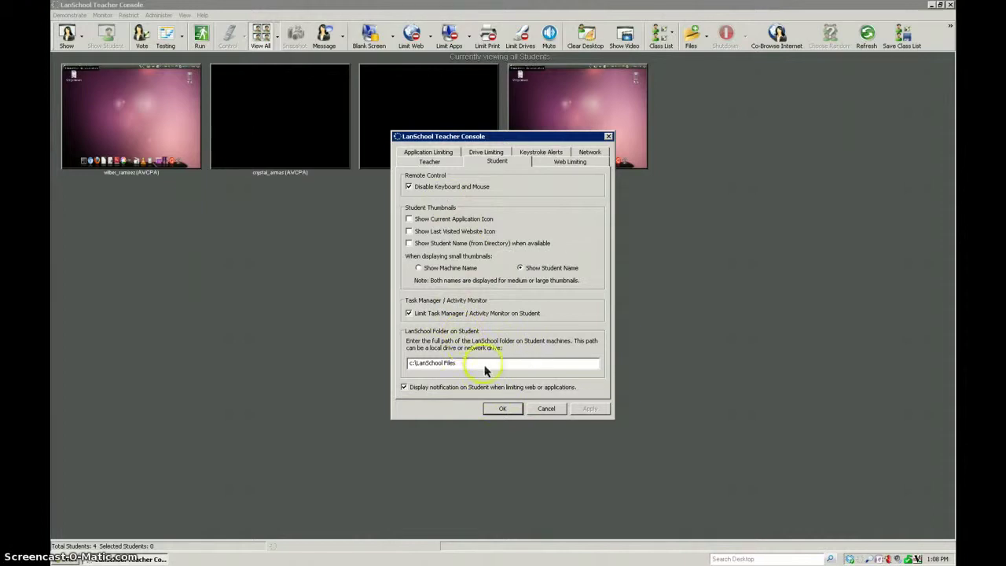
drag(458, 363, 395, 369)
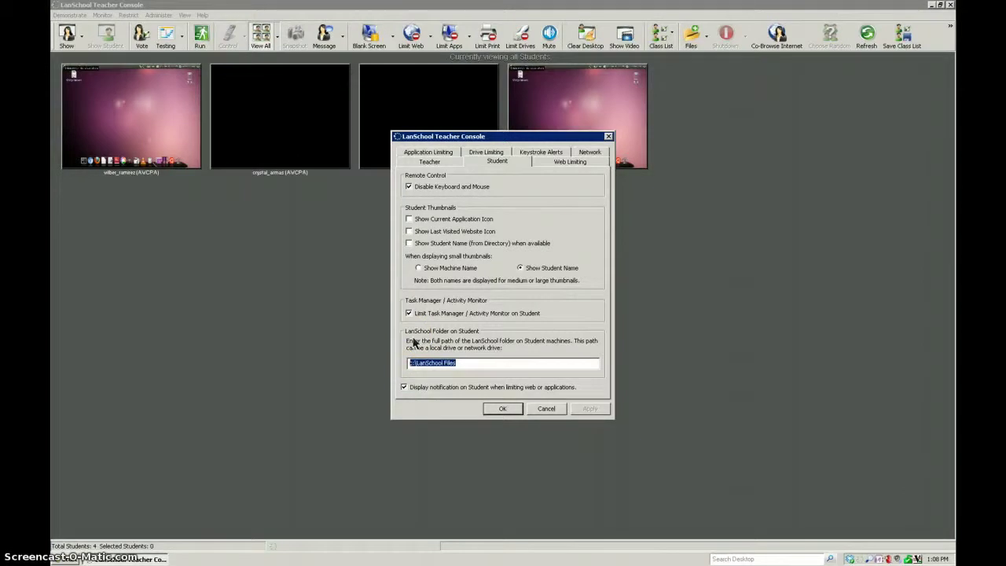
text(/media/)
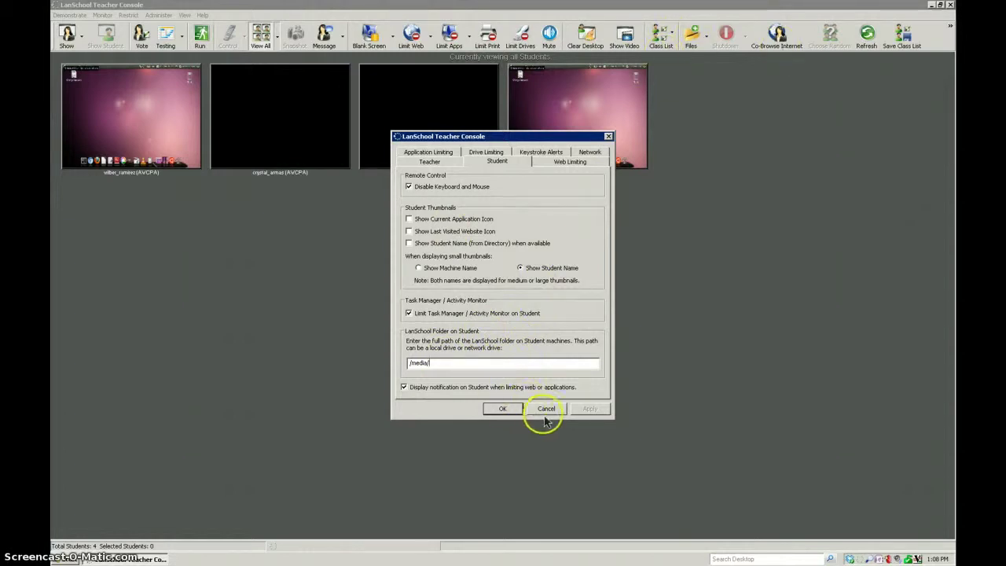
Examine the preferences for web limiting, application limiting and drive limiting
click(567, 162)
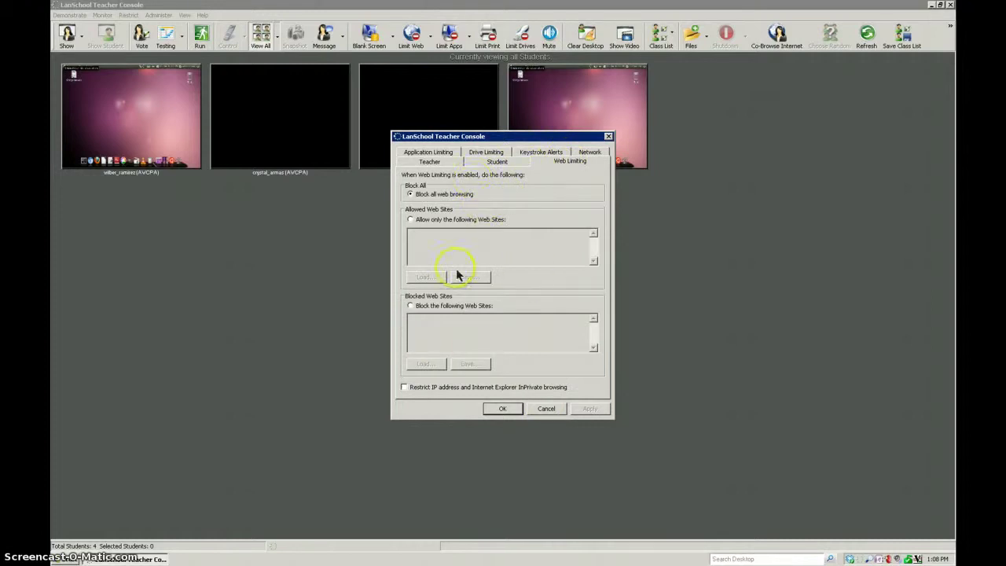
click(445, 151)
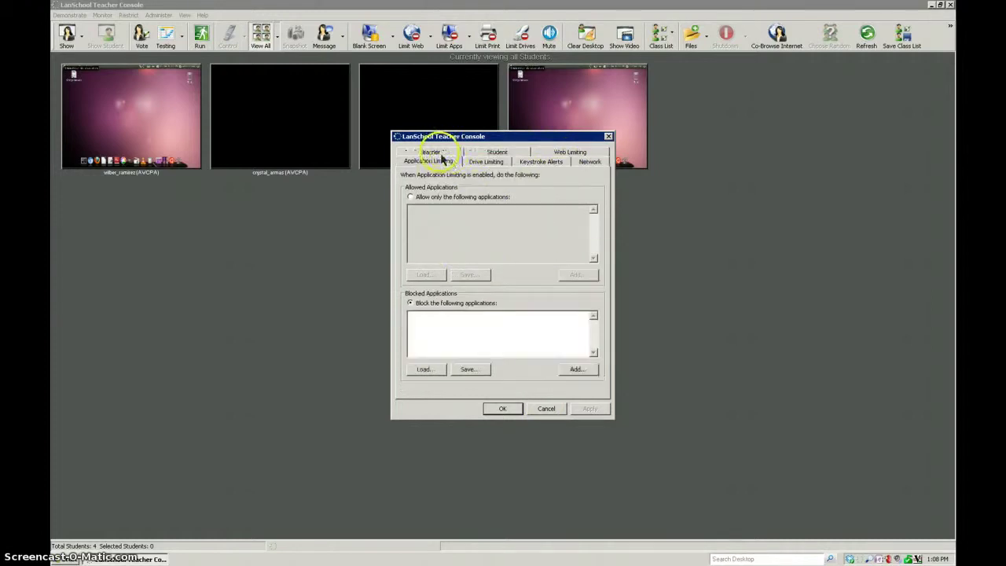
click(509, 165)
Enable the keystroke alert for banned words typed by students, and place the cursor in the empty word list
click(540, 165)
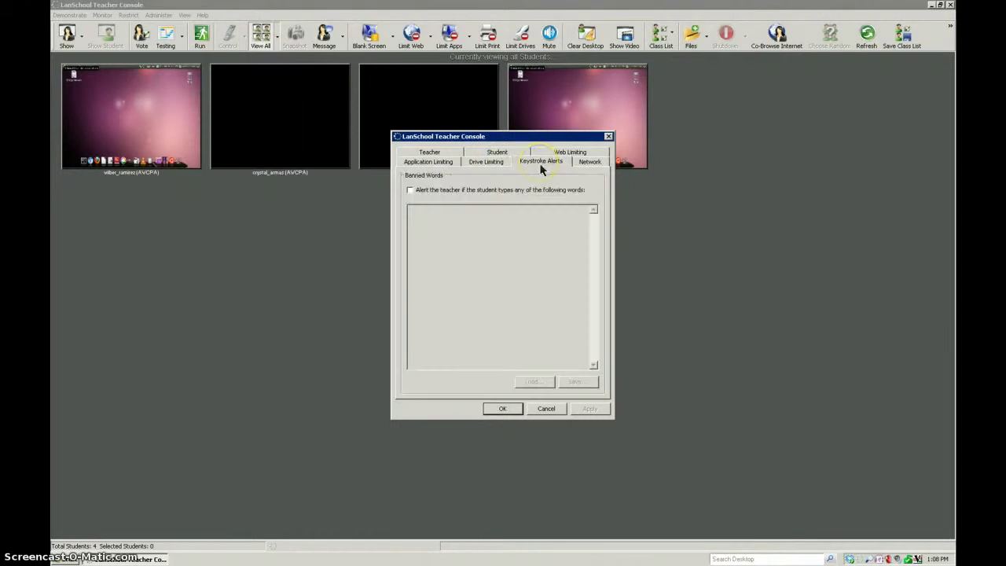
click(430, 192)
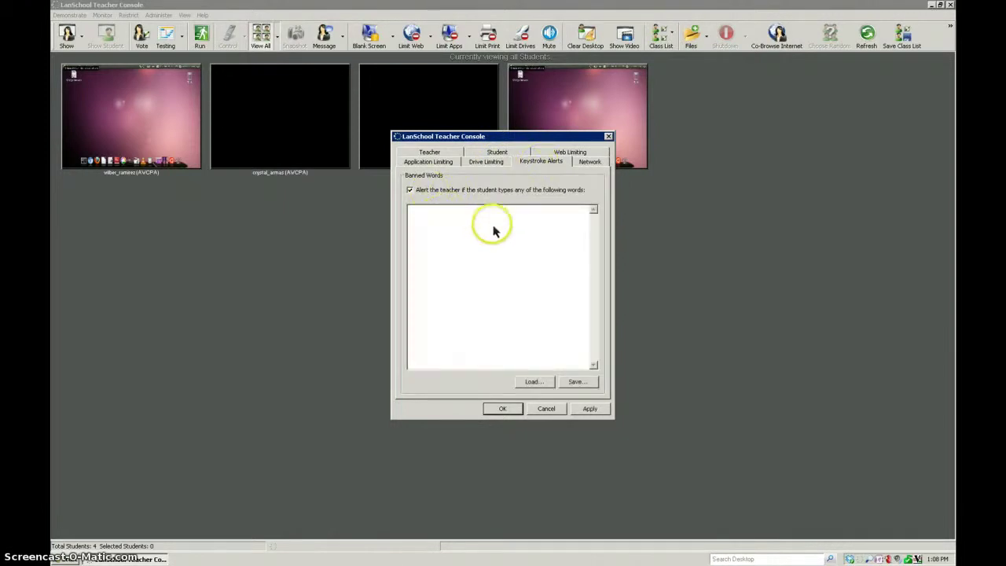
click(432, 224)
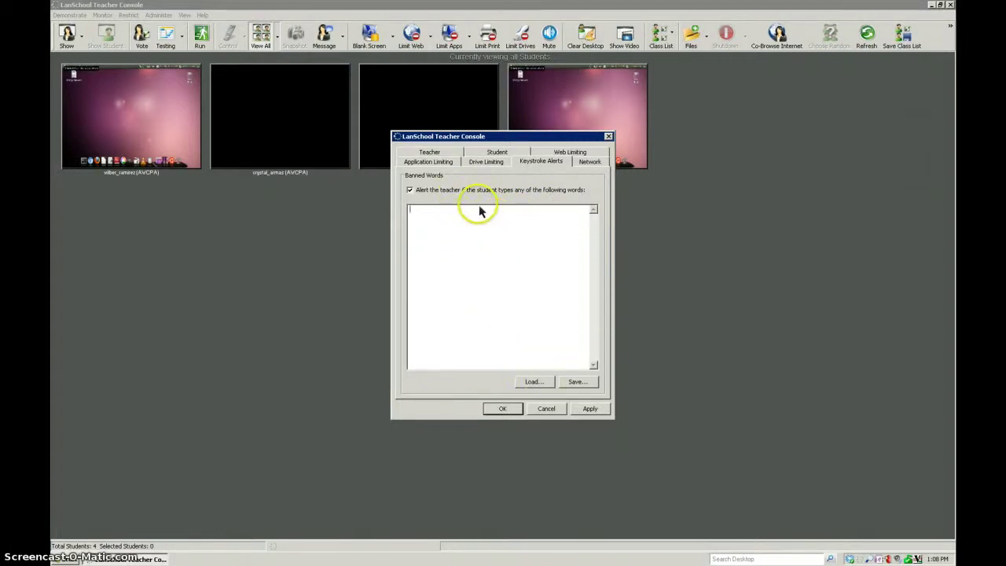
Examine the network preferences, including data transmission, network adapter and teacher channel, and close the preferences without saving
click(589, 163)
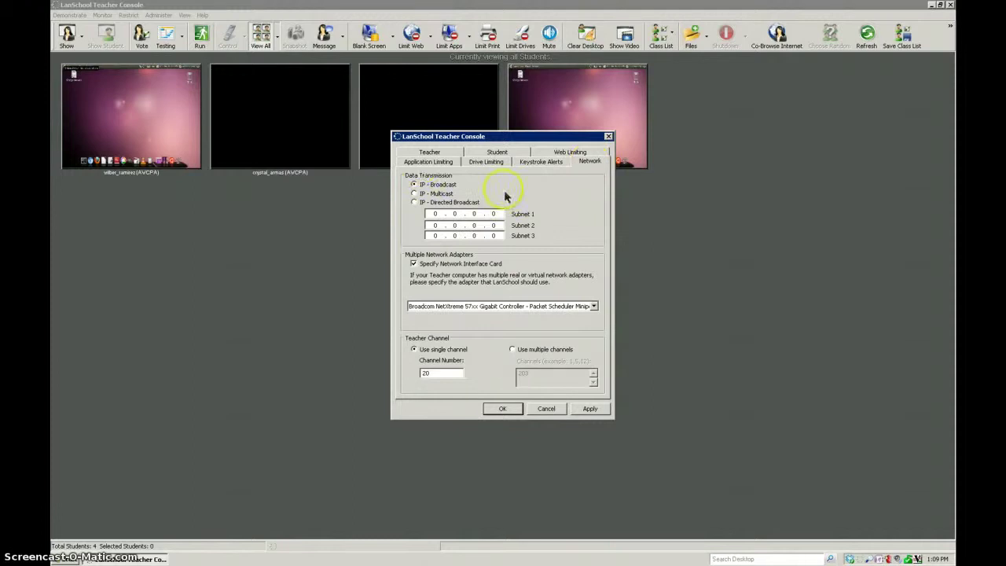
click(544, 410)
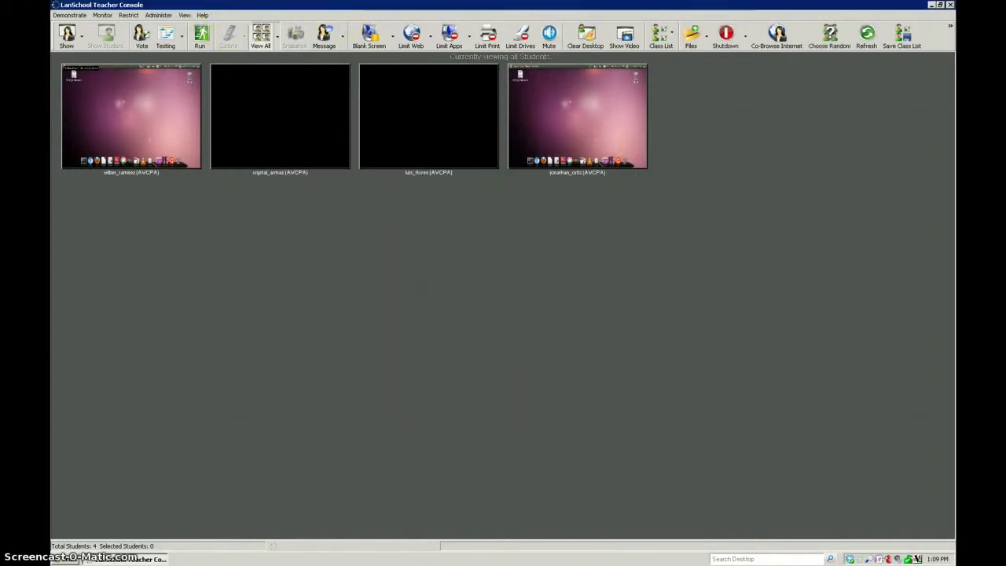
Open the class list manager and add two of the active students to the new class list
click(160, 15)
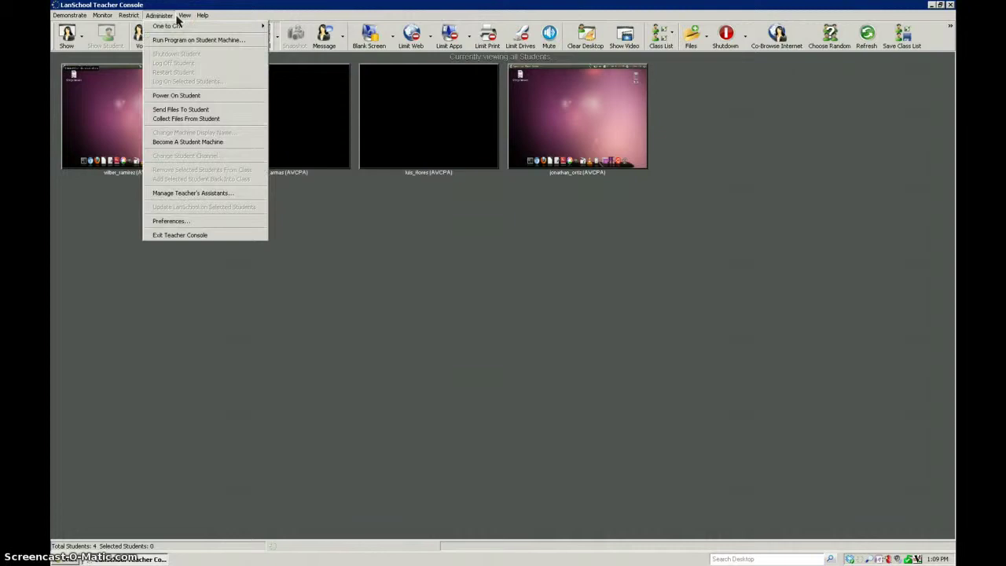
mouse_move(179, 31)
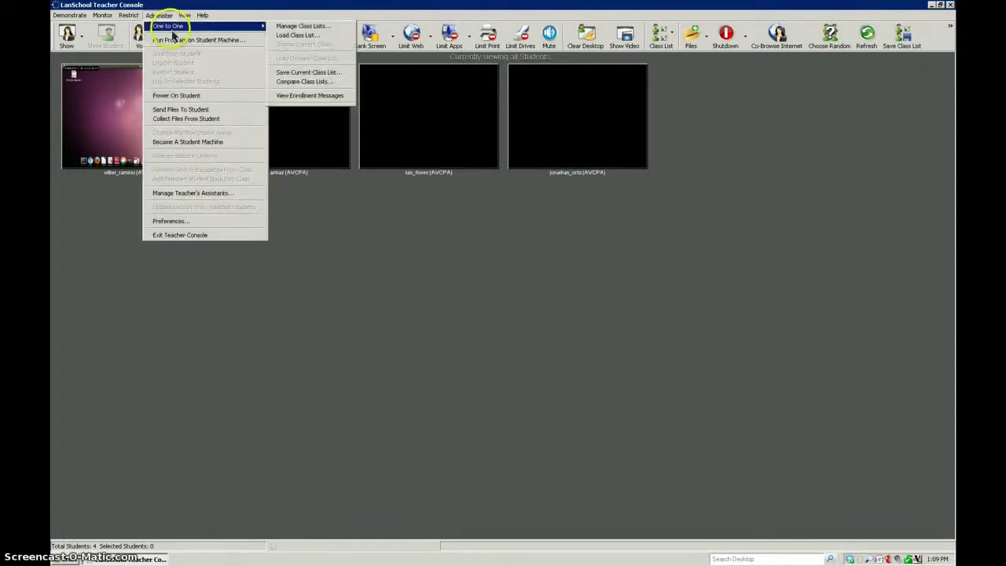
click(301, 26)
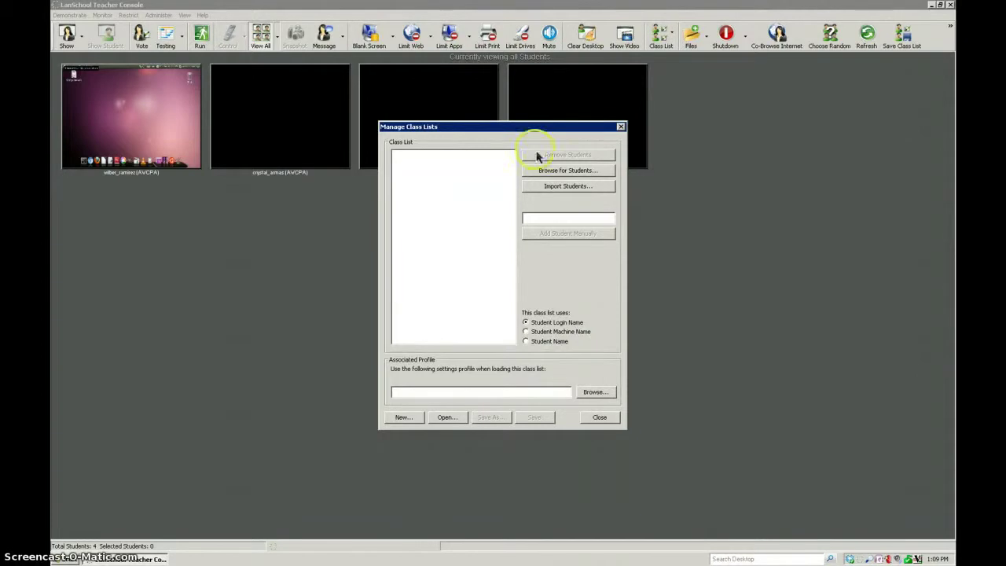
click(585, 174)
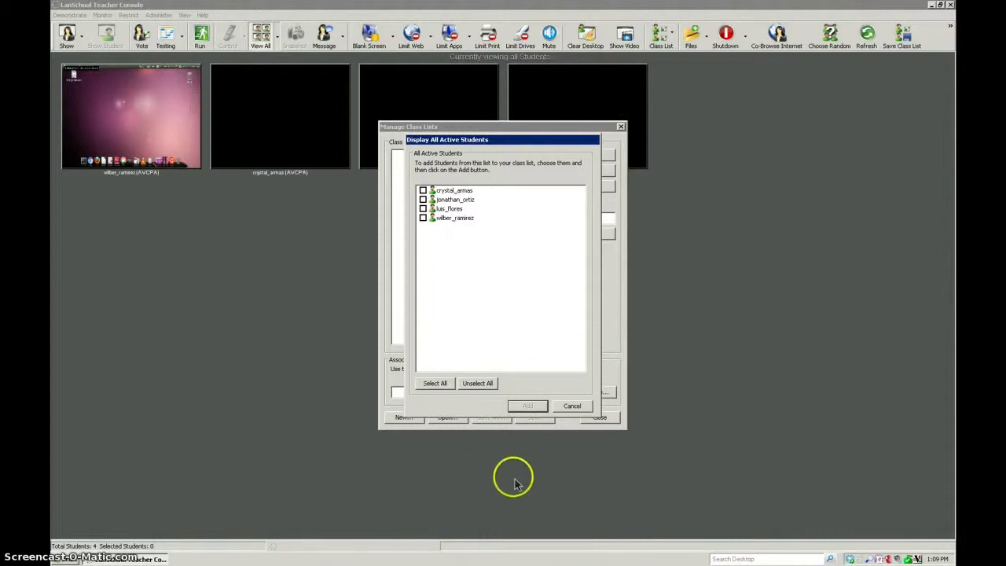
click(422, 218)
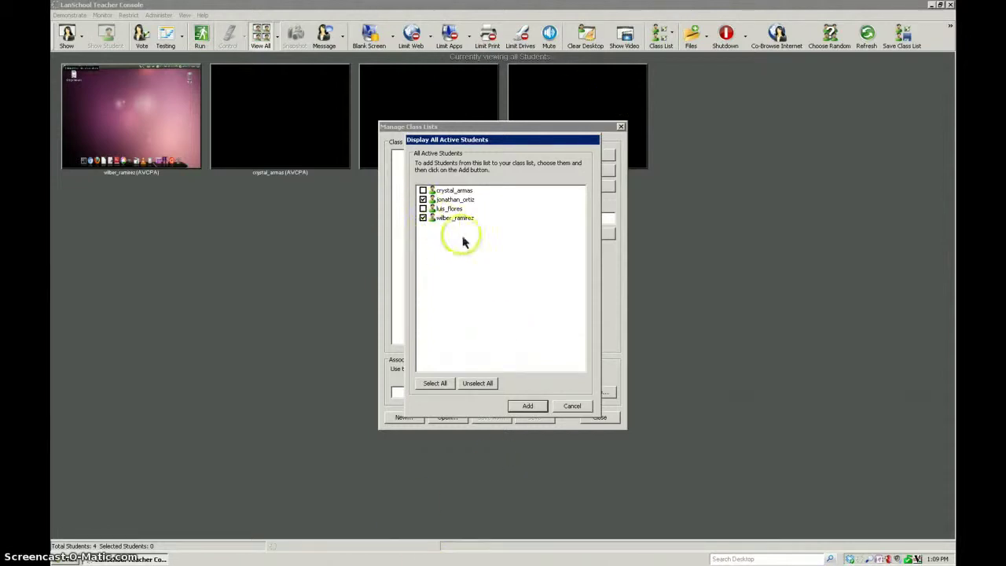
click(535, 407)
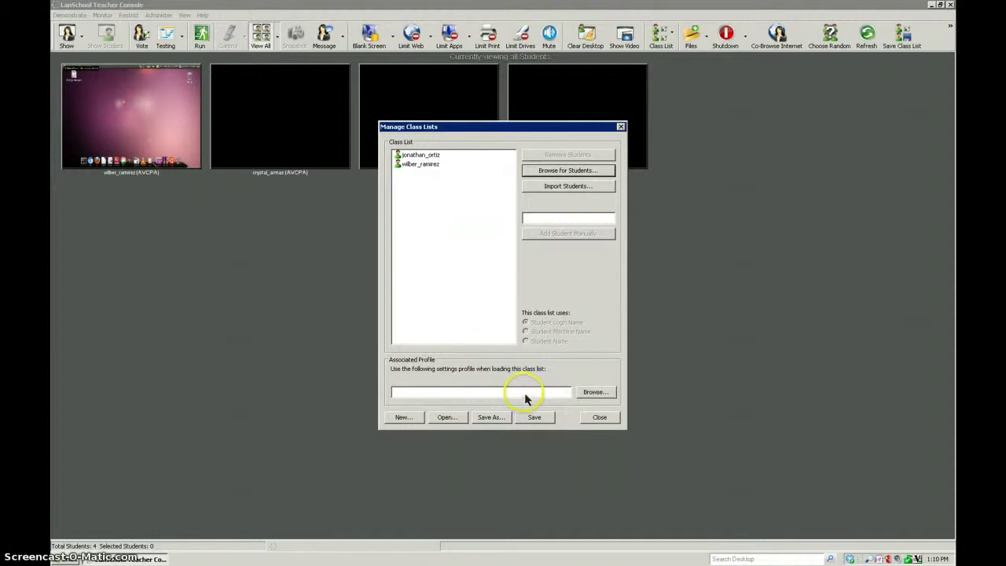
Save the class list to the Desktop as period 1, and close the class list manager
click(542, 418)
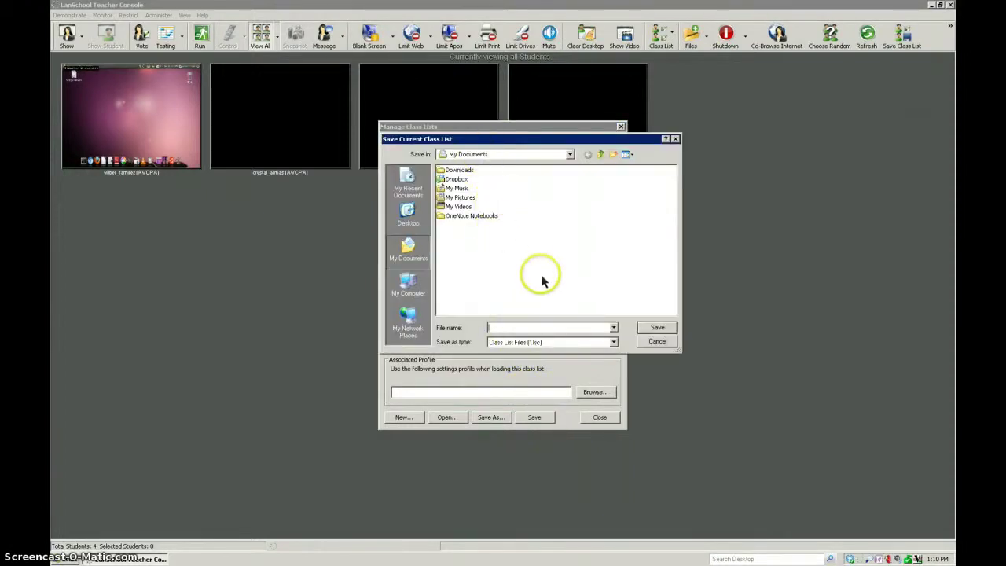
click(407, 212)
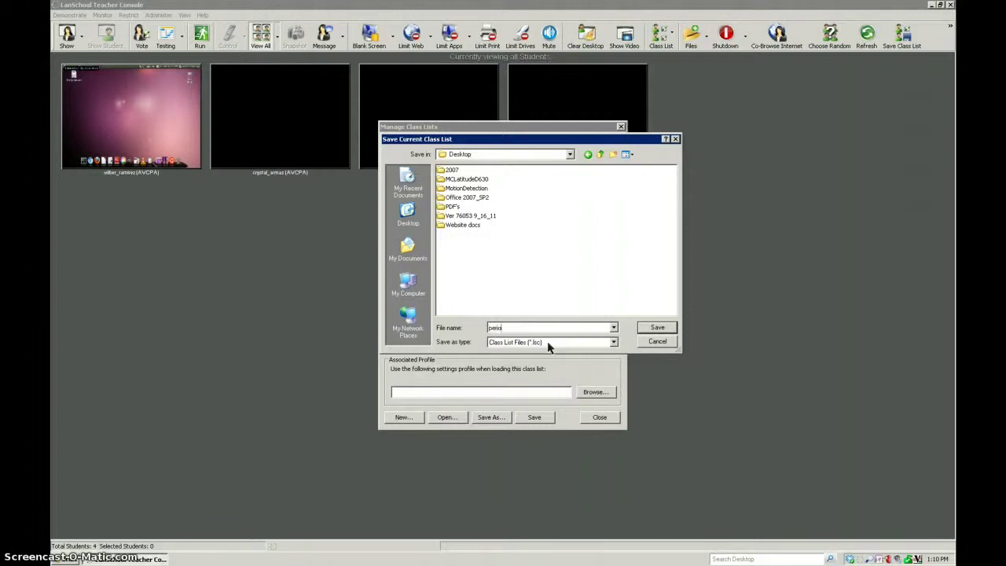
key(Return)
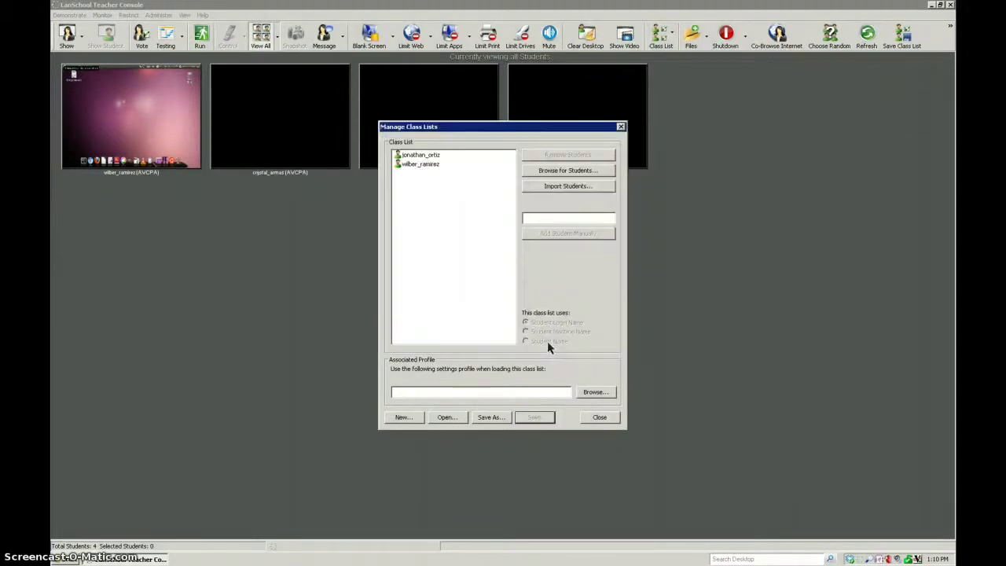
click(556, 459)
click(594, 421)
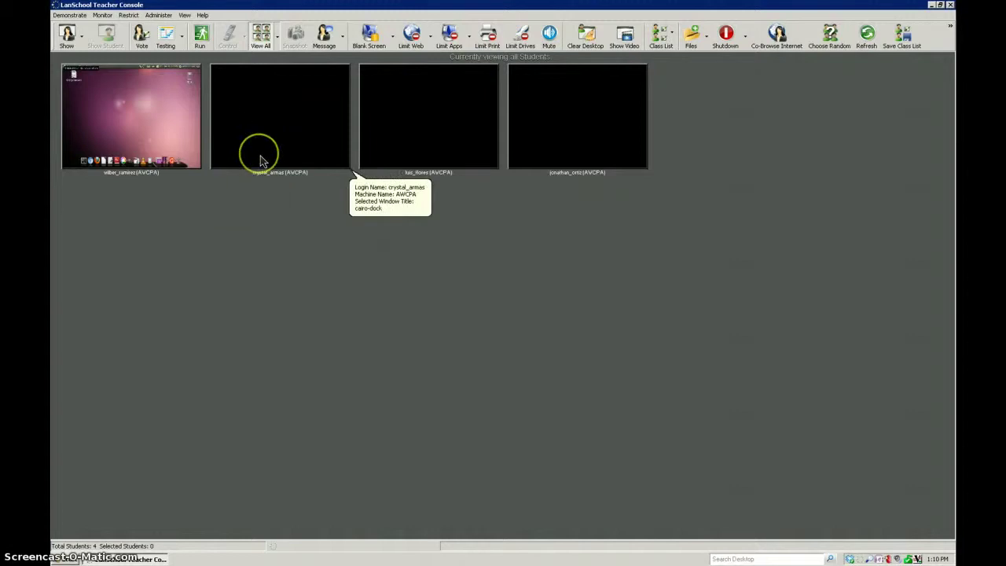
Try to open period 1.lsc directly from the Windows desktop, cancel the attempt, and return to the LanSchool Teacher Console
key(super+d)
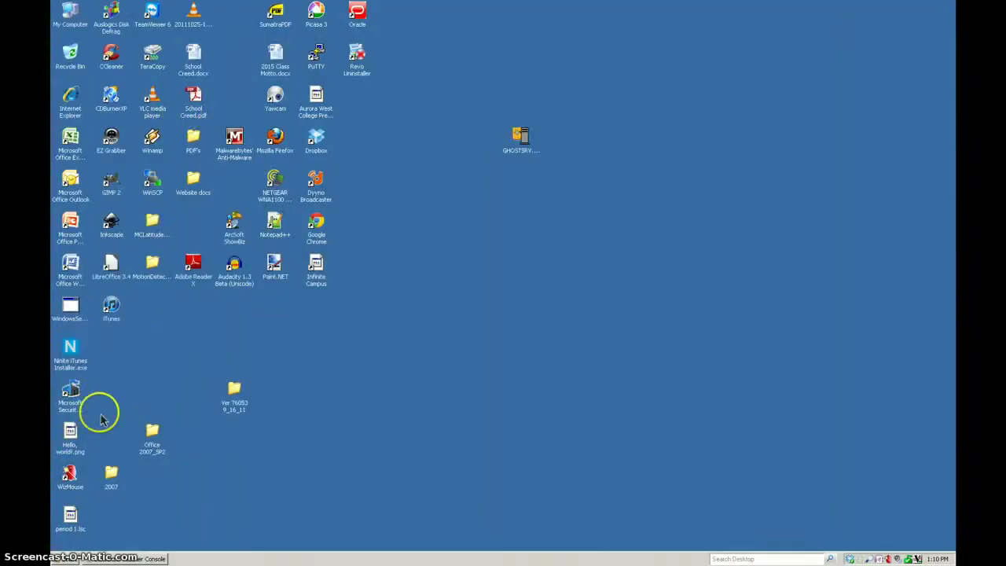
click(70, 521)
double_click(71, 521)
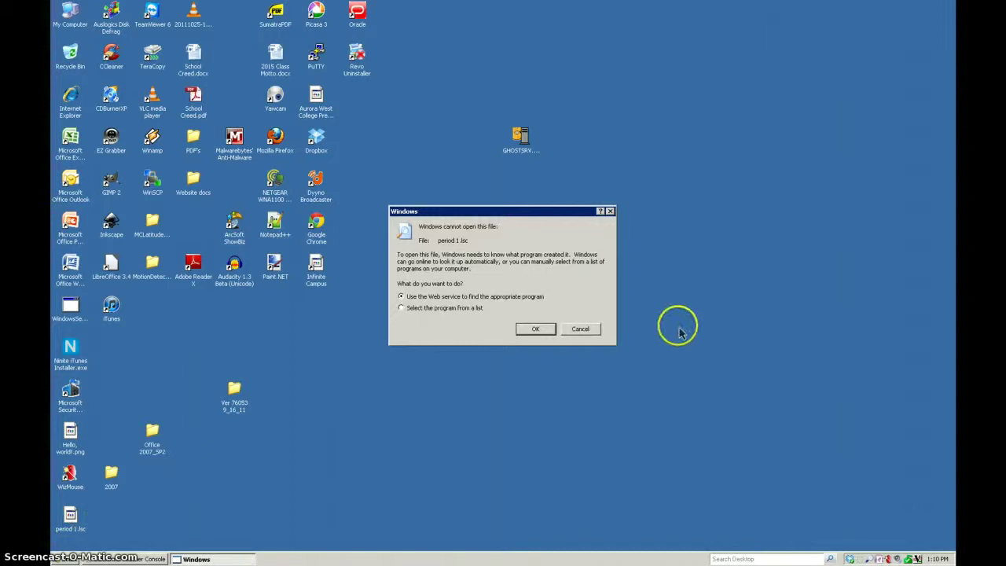
click(581, 330)
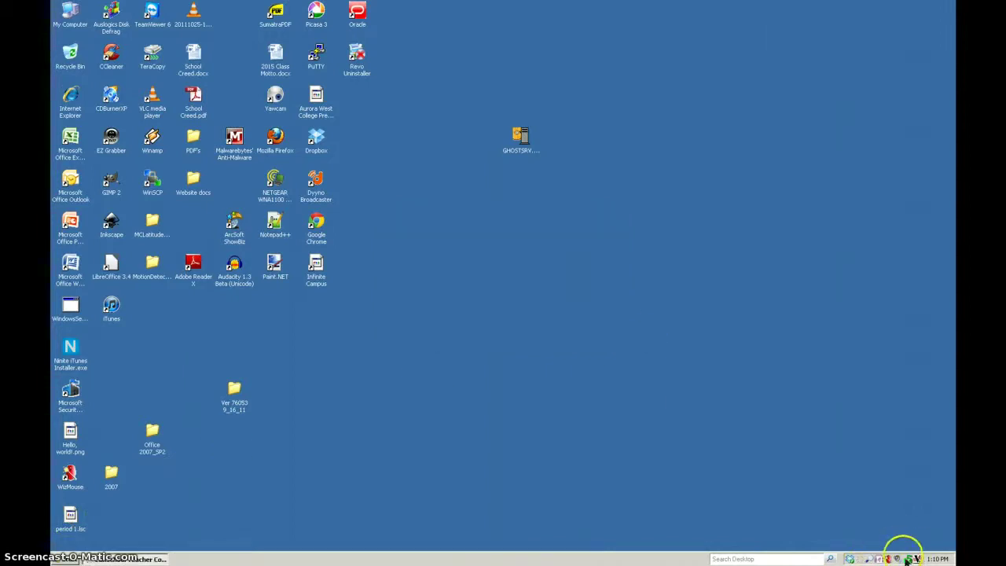
click(867, 557)
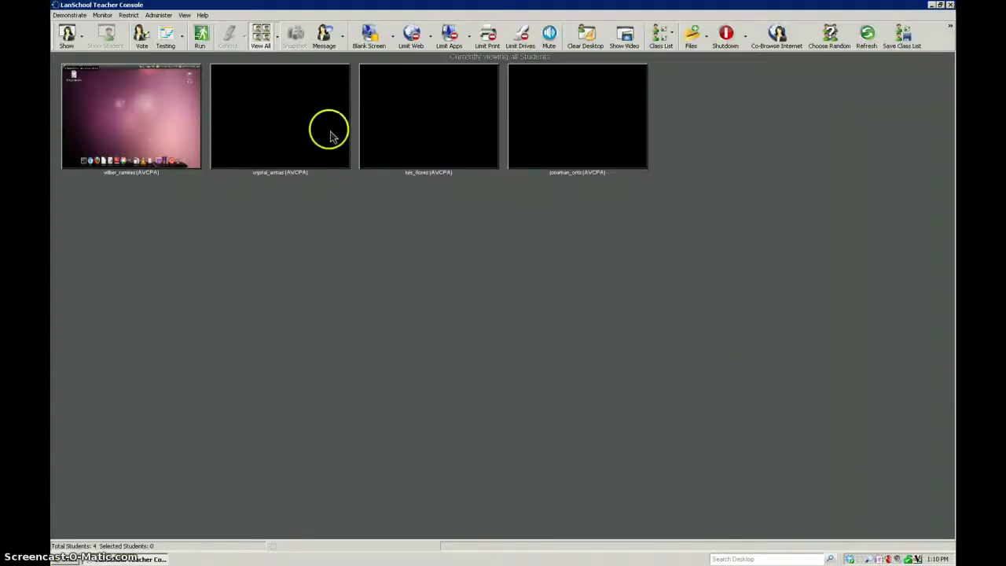
Load the saved class list period 1.lsc from the Desktop into the console
click(160, 16)
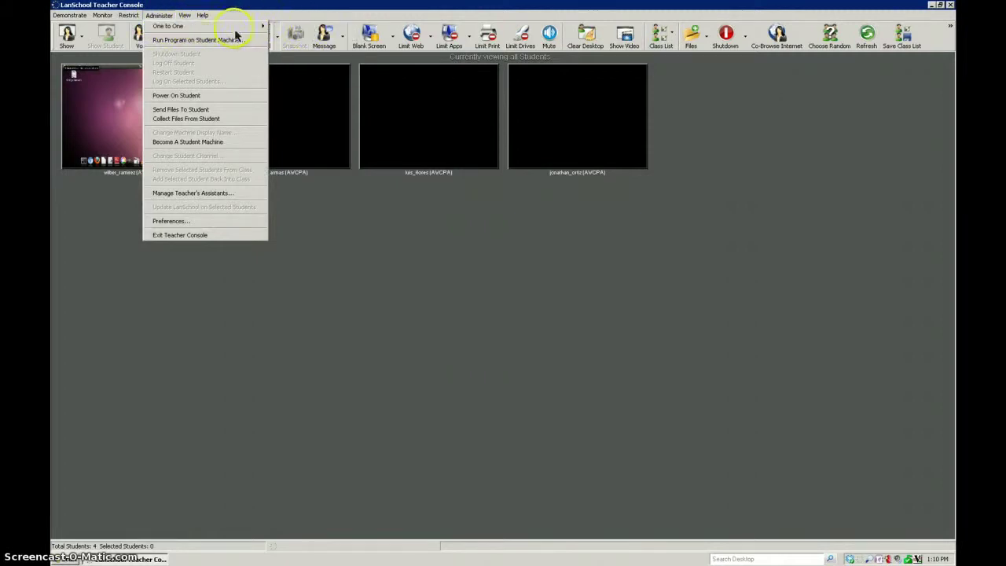
mouse_move(234, 29)
click(305, 38)
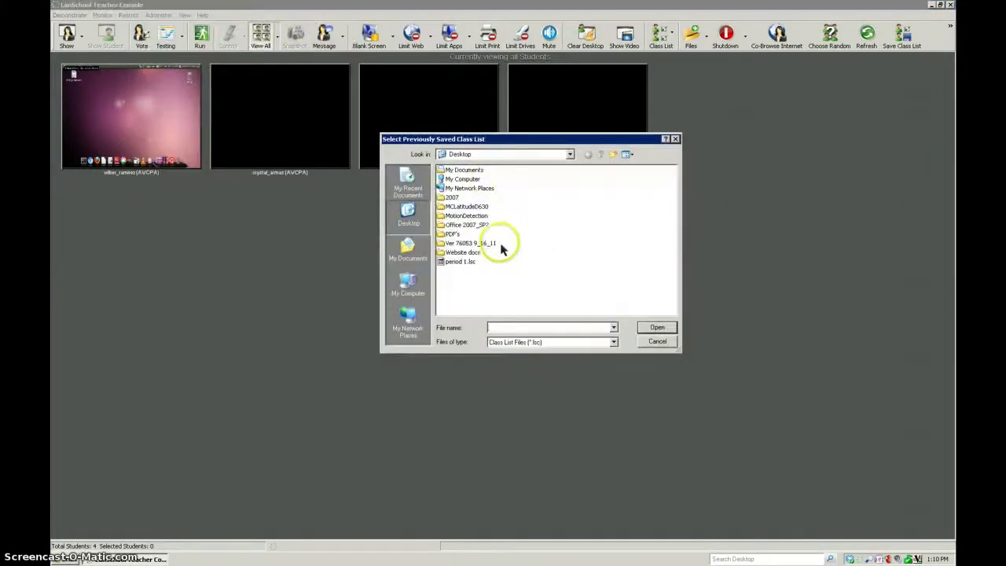
double_click(472, 263)
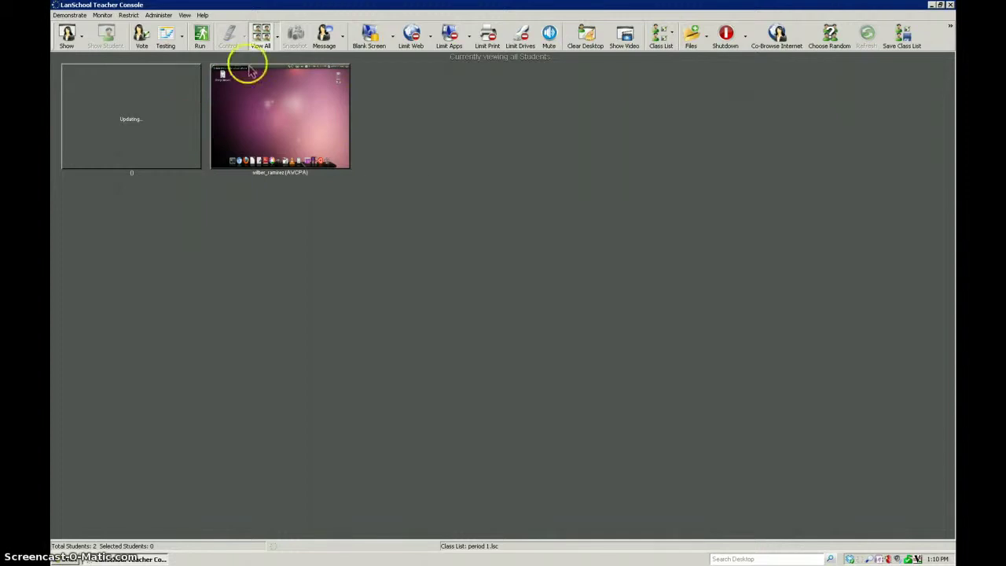
click(158, 17)
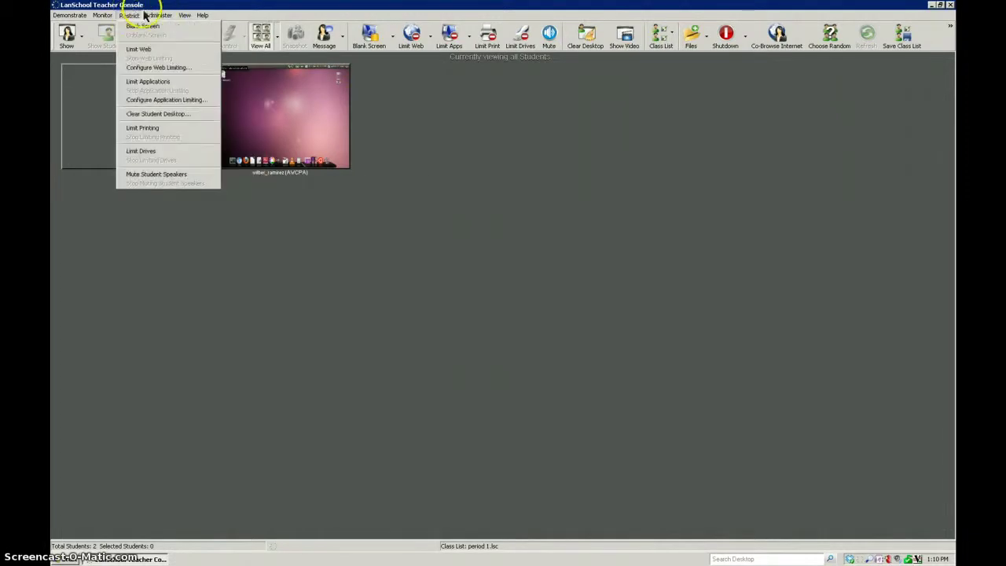
mouse_move(183, 16)
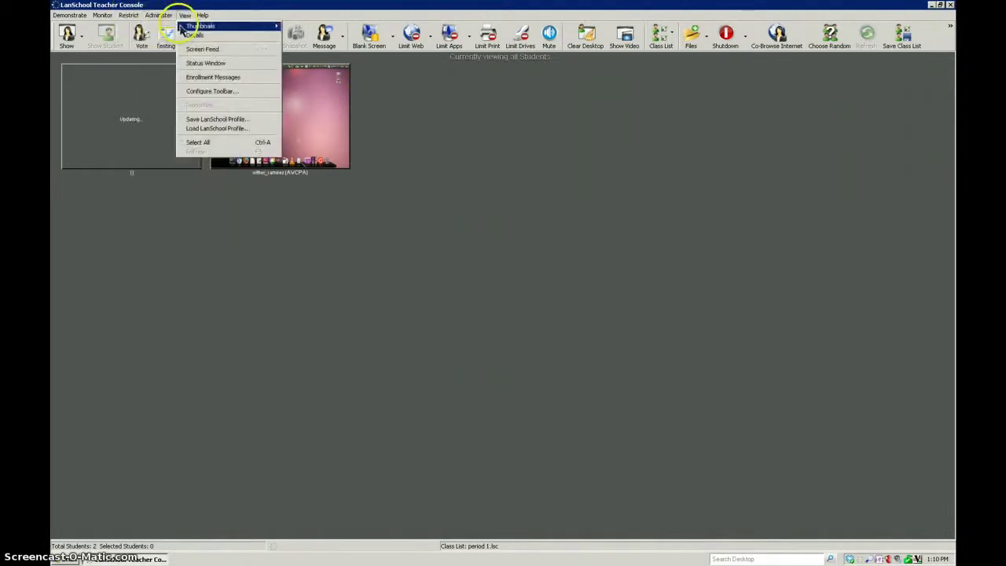
click(840, 180)
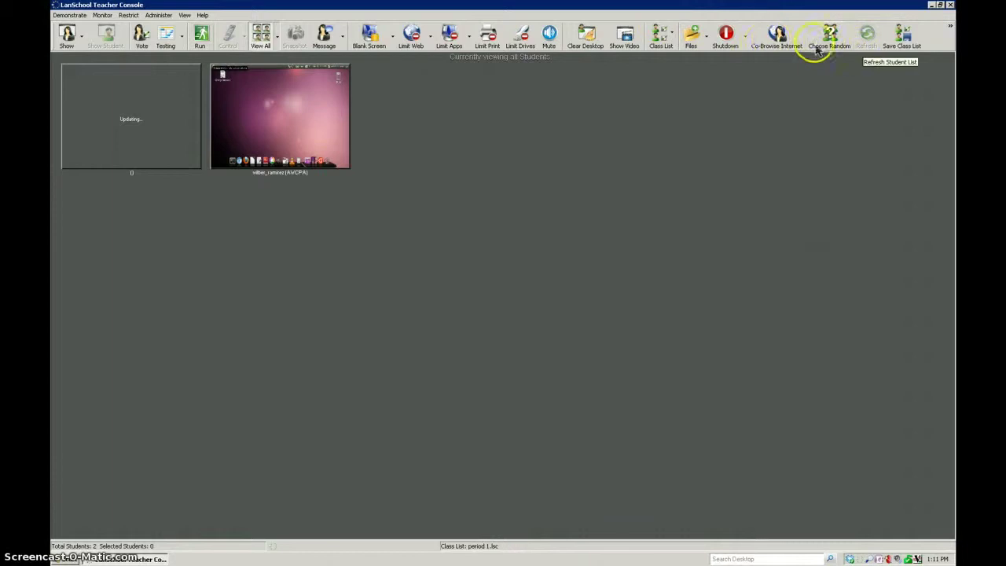
Dismiss the currently loaded class, and close the fatal program error message
click(672, 39)
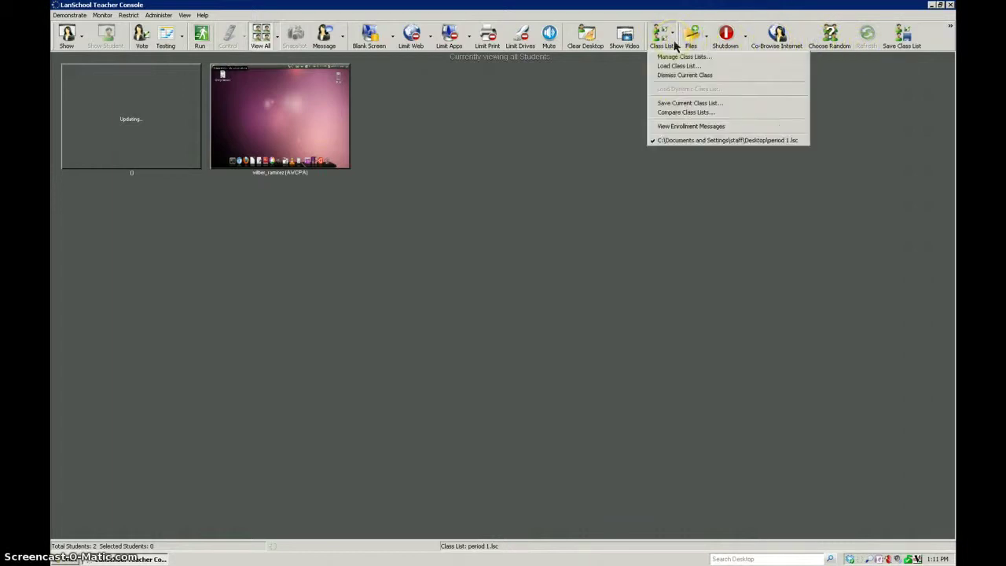
click(681, 82)
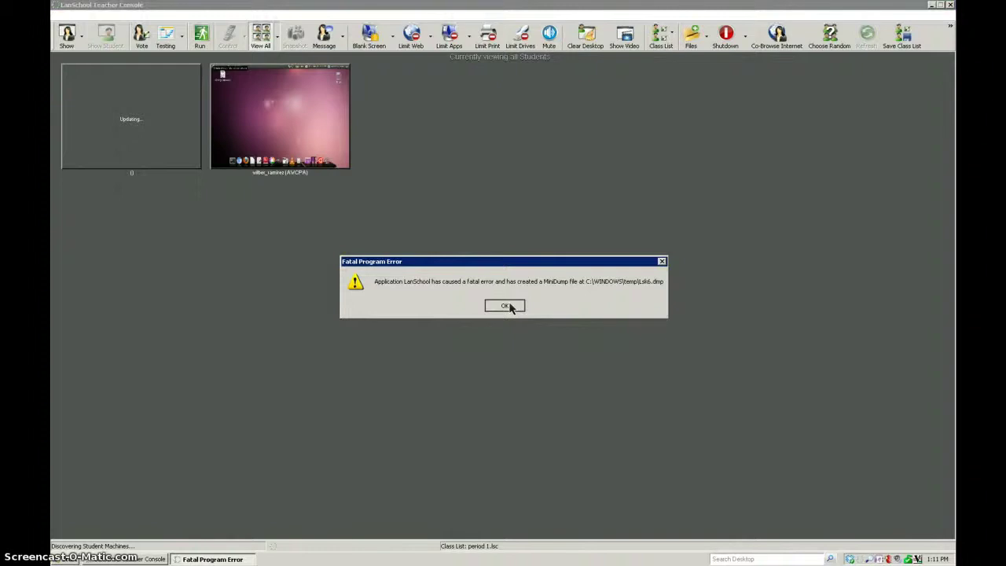
click(505, 305)
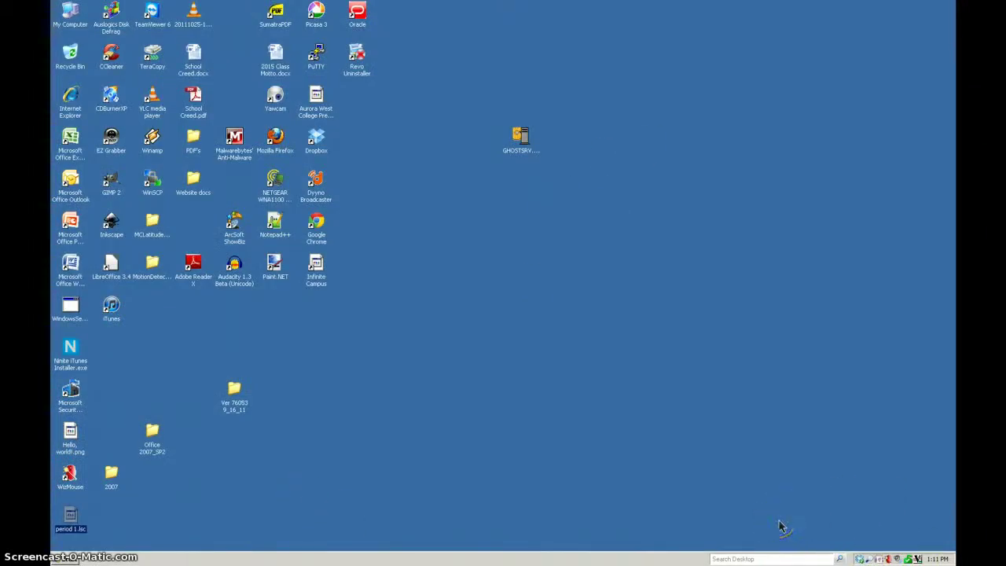
key(super)
key(Down)
key(Down)
key(Down)
key(Right)
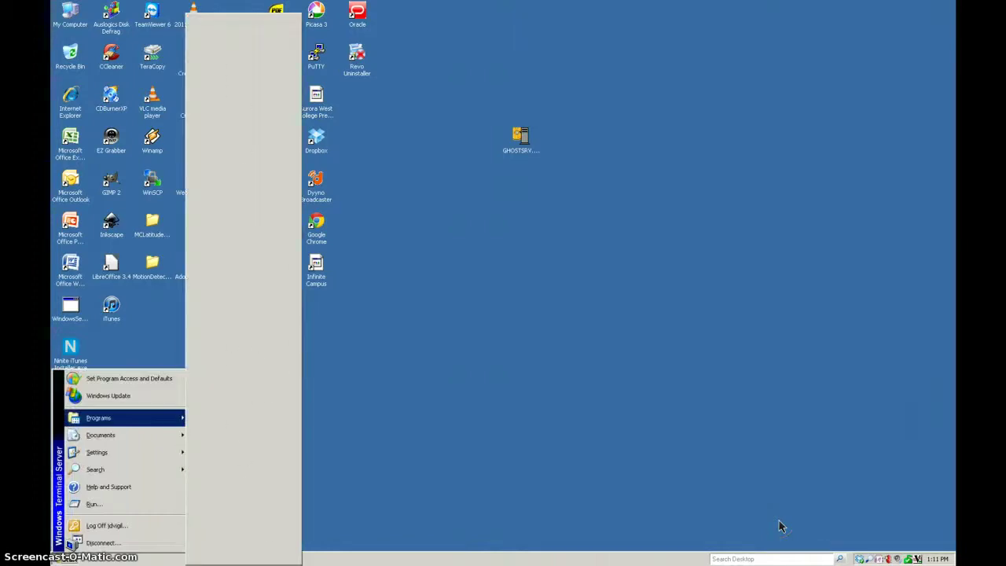
key(Up)
key(Return)
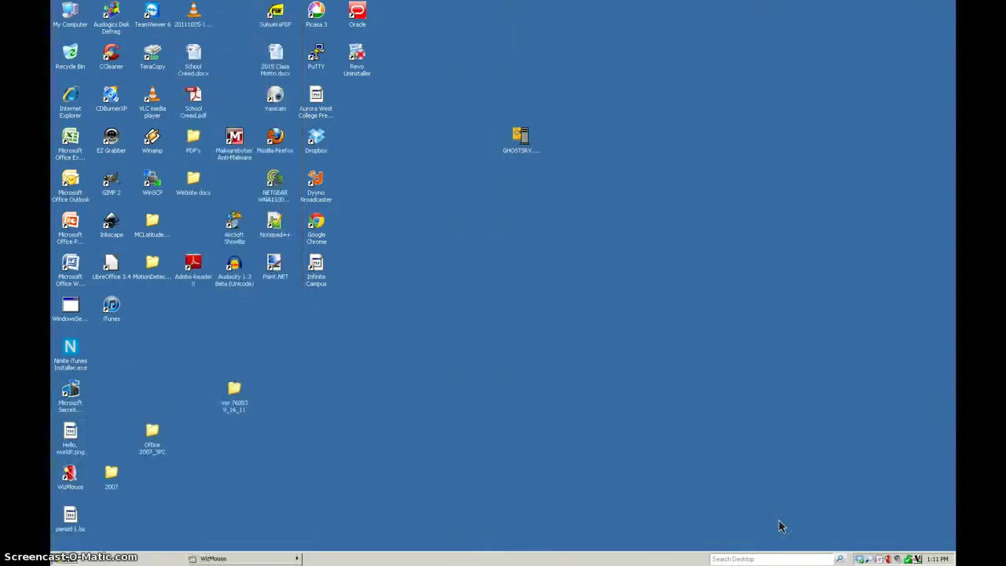
Reopen the LanSchool Teacher Console, and view all students as screen thumbnails
double_click(859, 559)
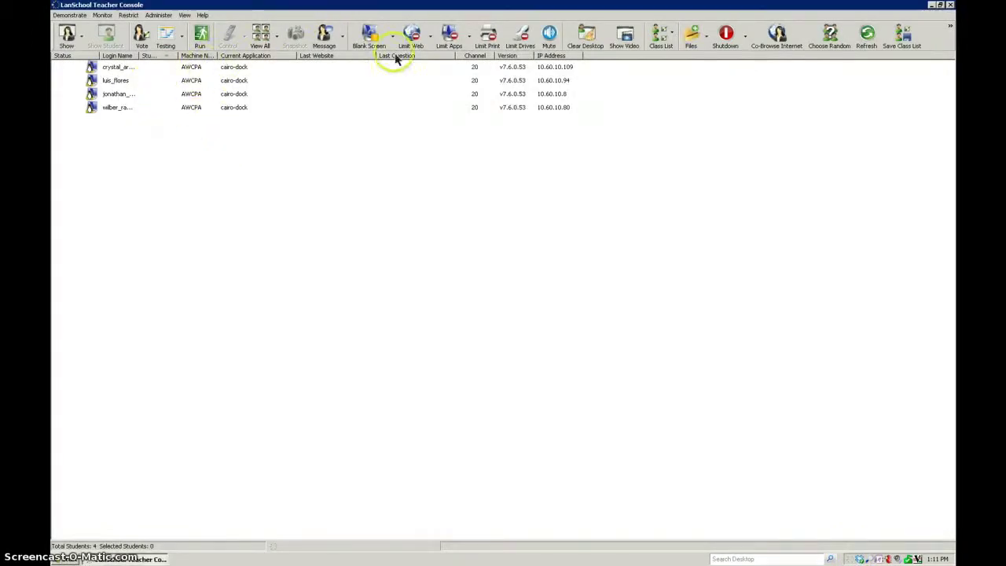
click(264, 44)
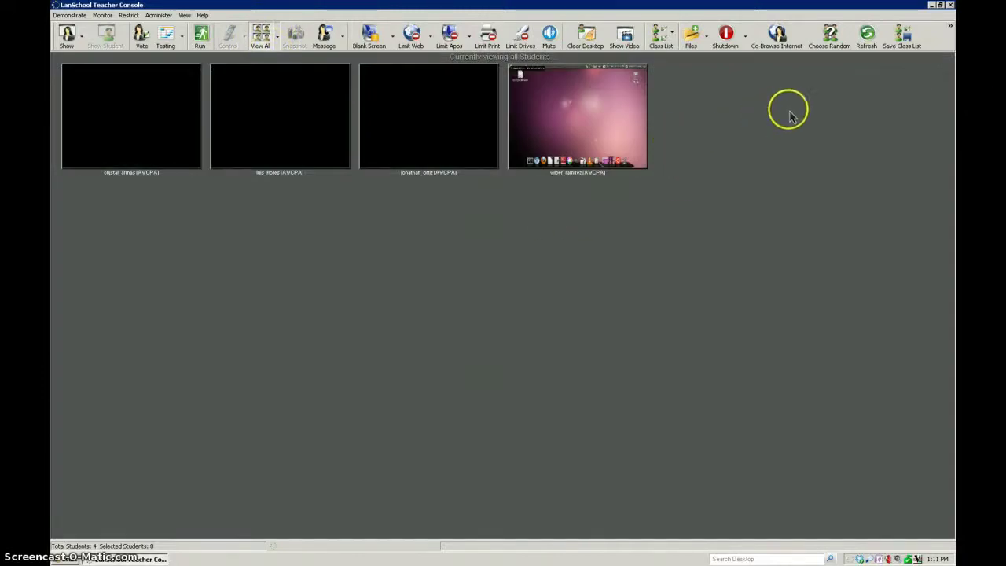
mouse_move(645, 104)
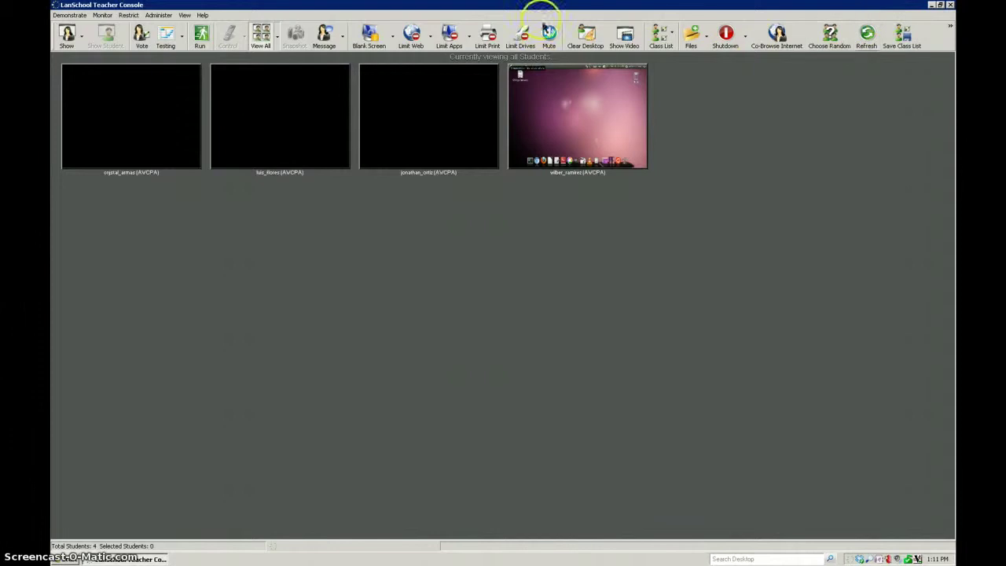
click(128, 16)
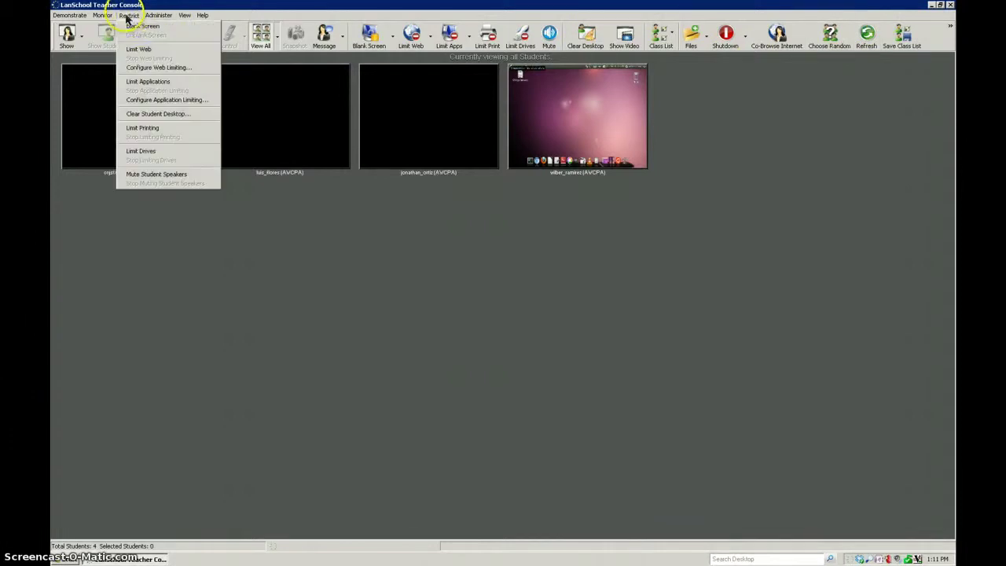
mouse_move(162, 17)
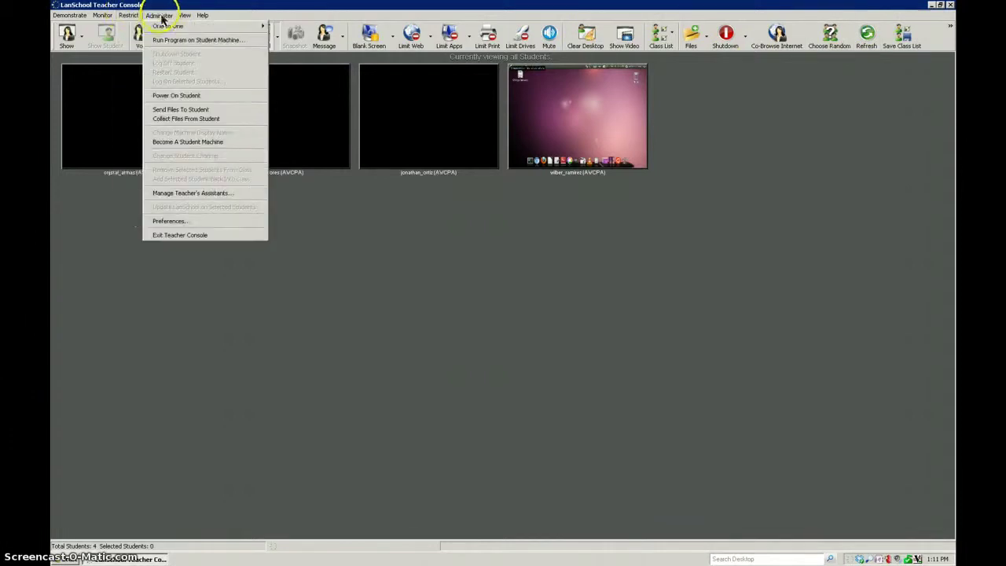
mouse_move(228, 30)
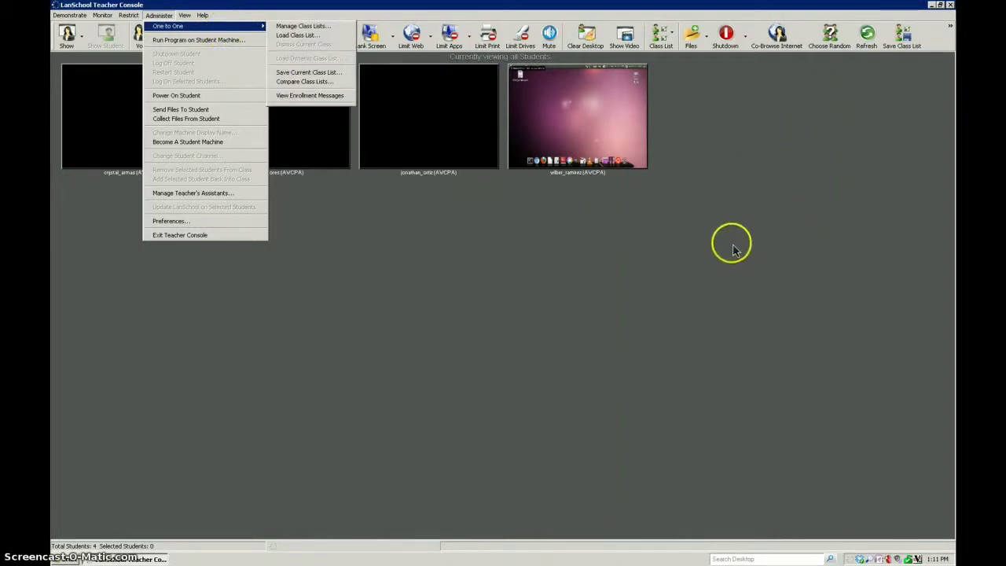
click(403, 312)
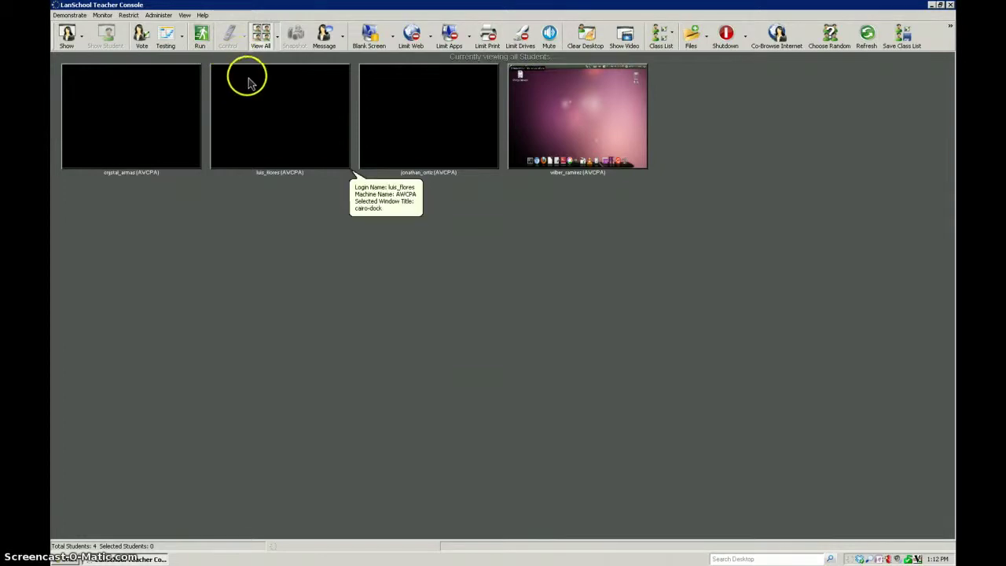
mouse_move(246, 81)
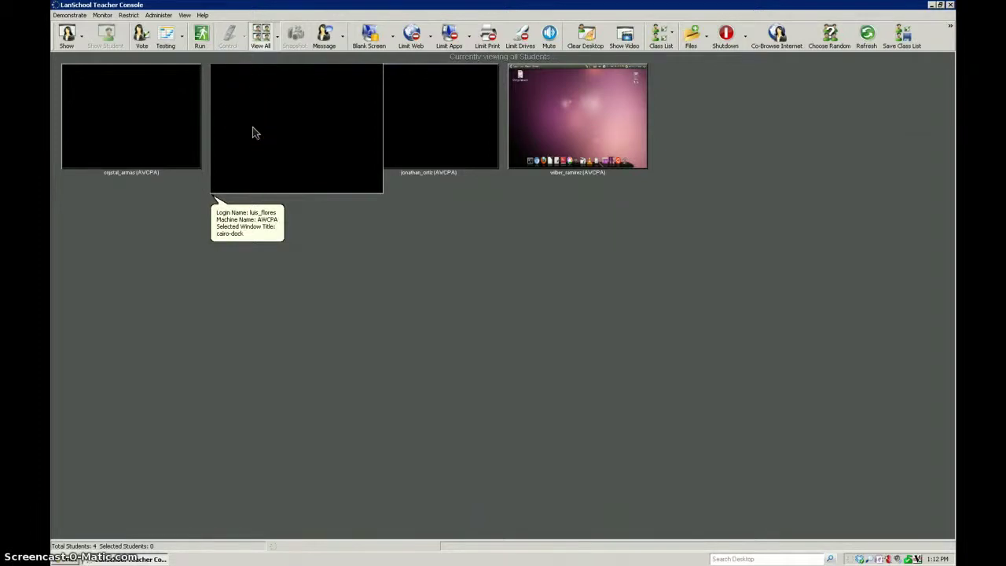
Disconnect from the remote Windows session and return to the local terminal
key(super)
key(d)
key(Return)
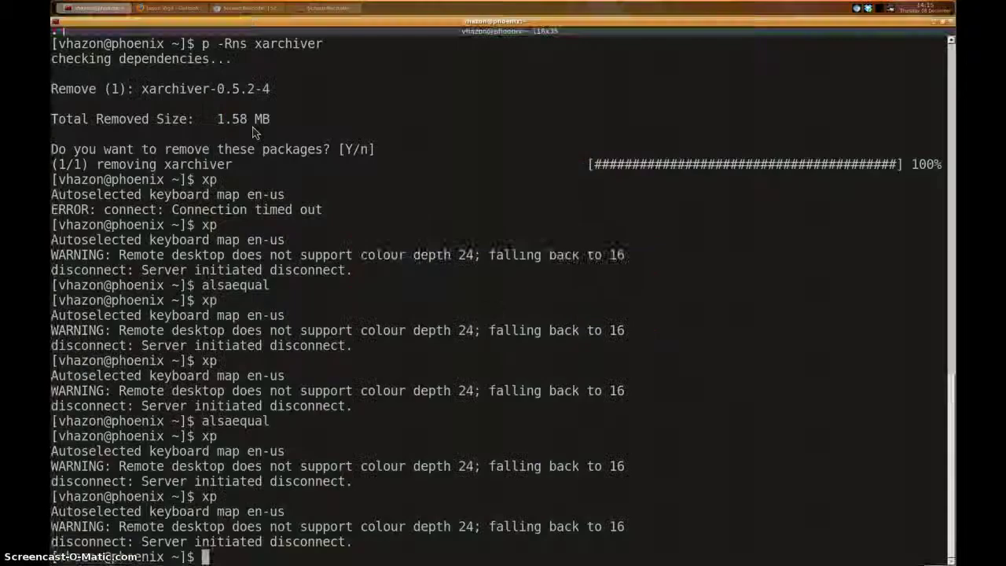